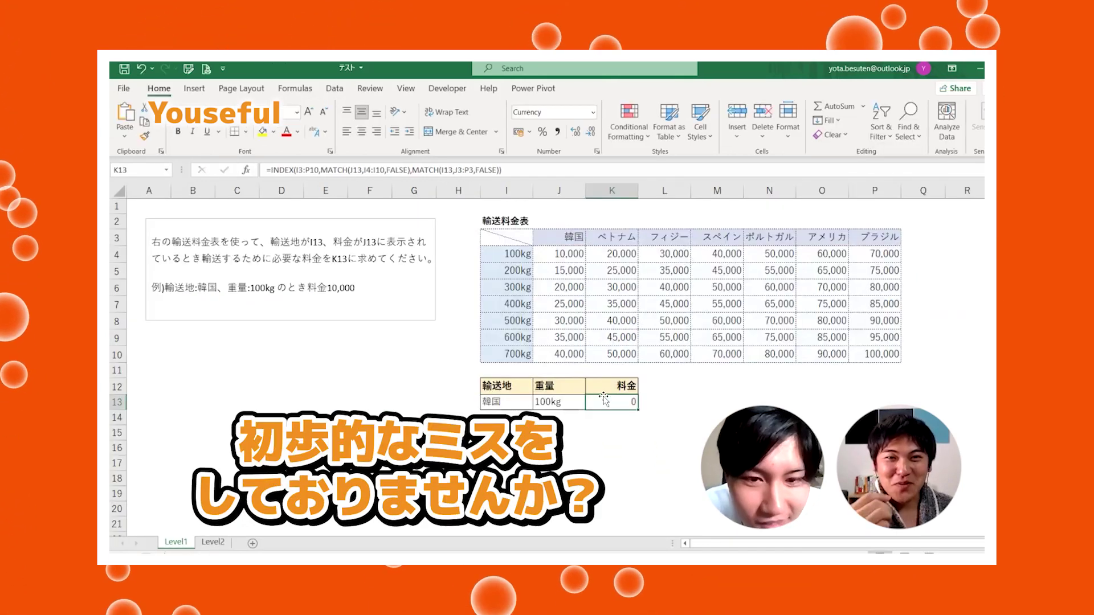
Open K13's INDEX/MATCH formula for editing, with the cursor in the J3:P3 reference.
{"action": "key", "text": "F2"}
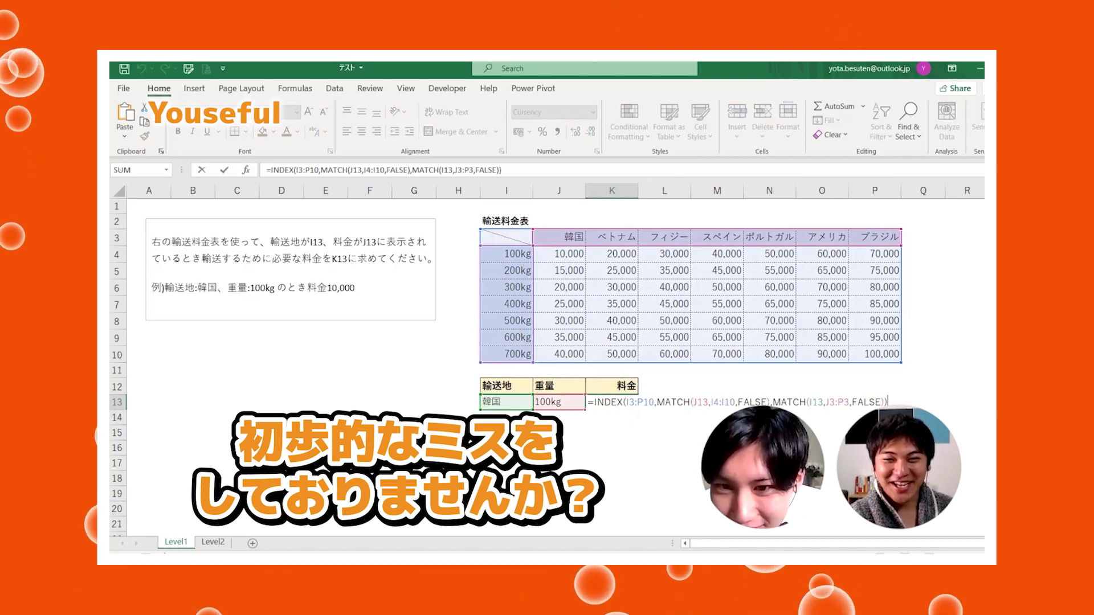
{"action": "left_click", "coordinate": [838, 402]}
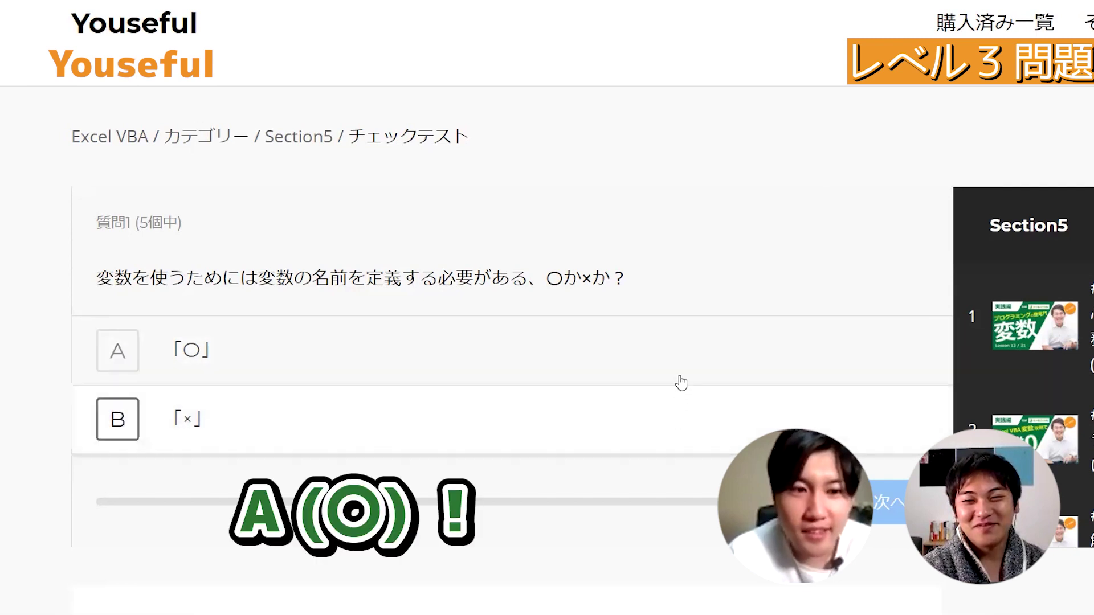
Answer ○ for question 1, B for the assignment syntax, and F8 for stepping through code.
{"action": "left_click", "coordinate": [679, 371]}
{"action": "left_click", "coordinate": [857, 503]}
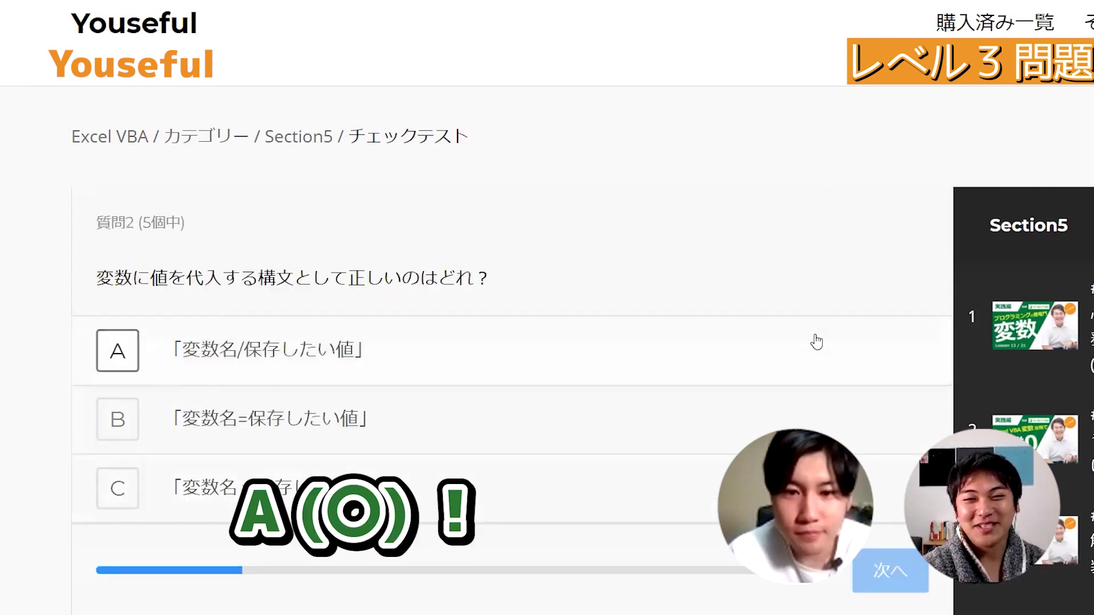
{"action": "scroll", "coordinate": [830, 327], "scroll_direction": "down", "scroll_amount": 2}
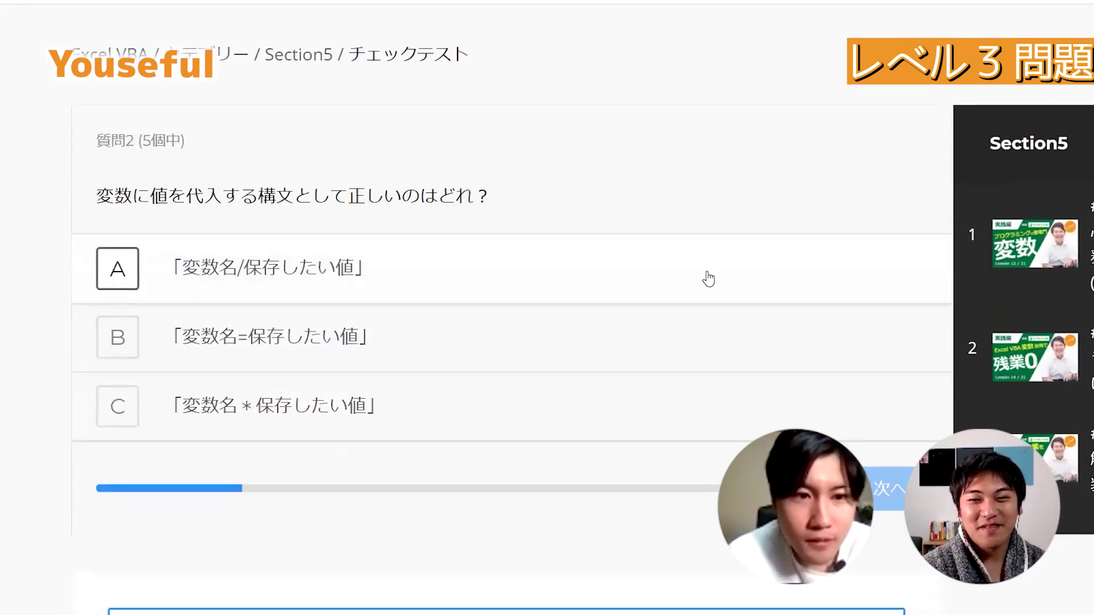
{"action": "left_click", "coordinate": [597, 357]}
{"action": "left_click", "coordinate": [885, 504]}
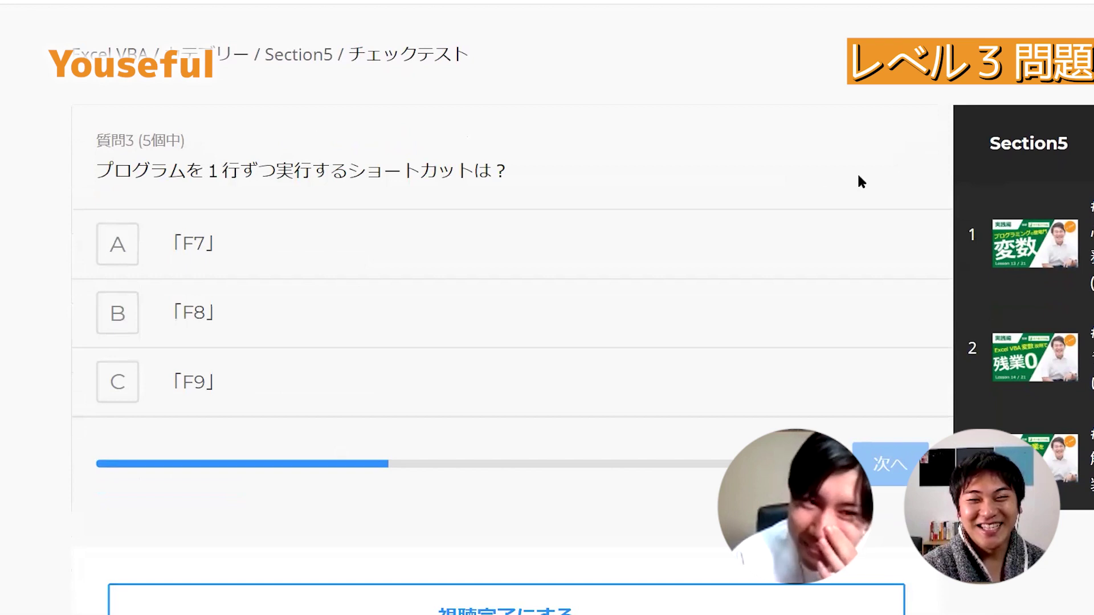
{"action": "left_click", "coordinate": [743, 318]}
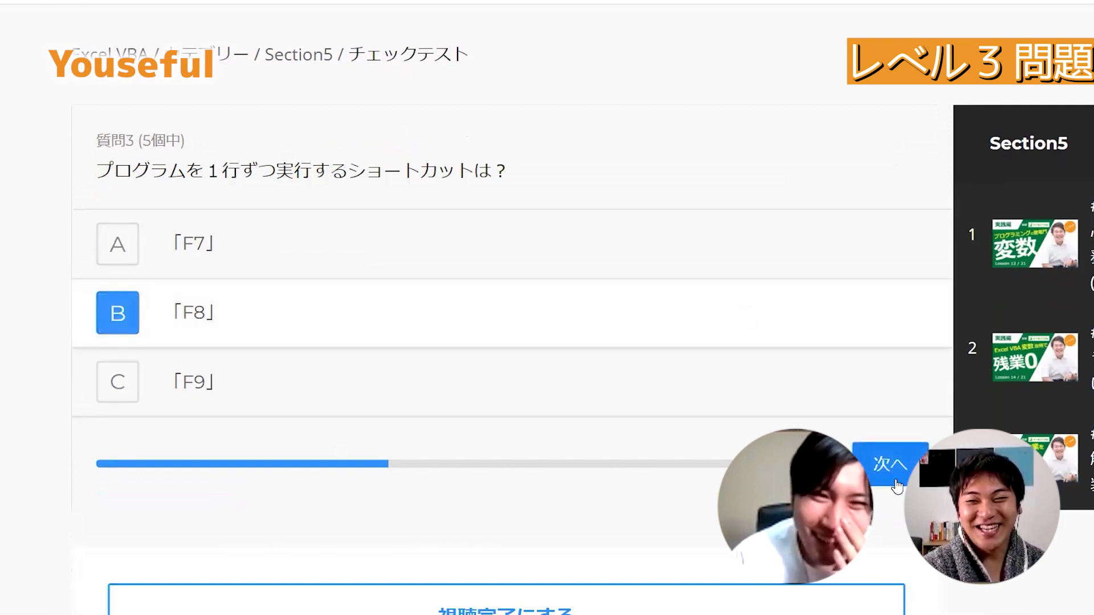
{"action": "left_click", "coordinate": [897, 486]}
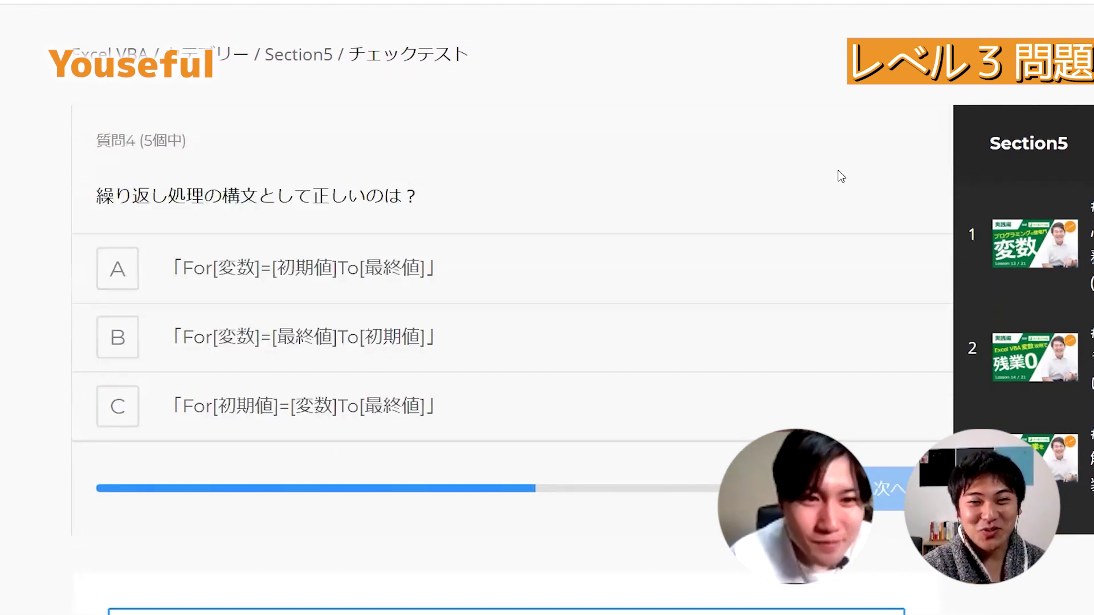
Answer A for the For-loop syntax and × for the final question, then submit the test.
{"action": "left_click", "coordinate": [788, 251]}
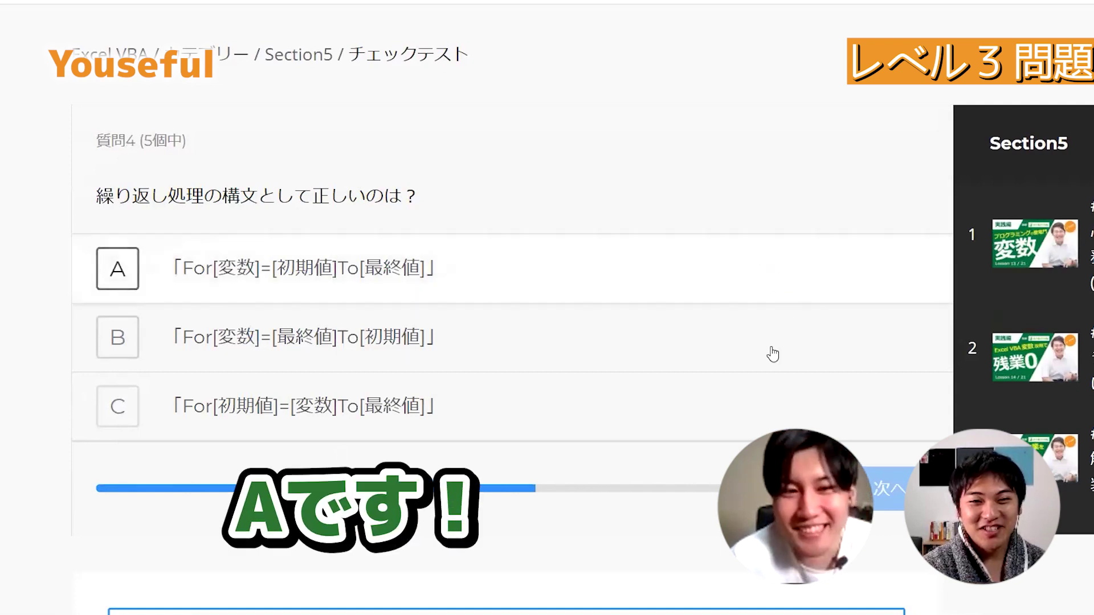
{"action": "left_click", "coordinate": [895, 488]}
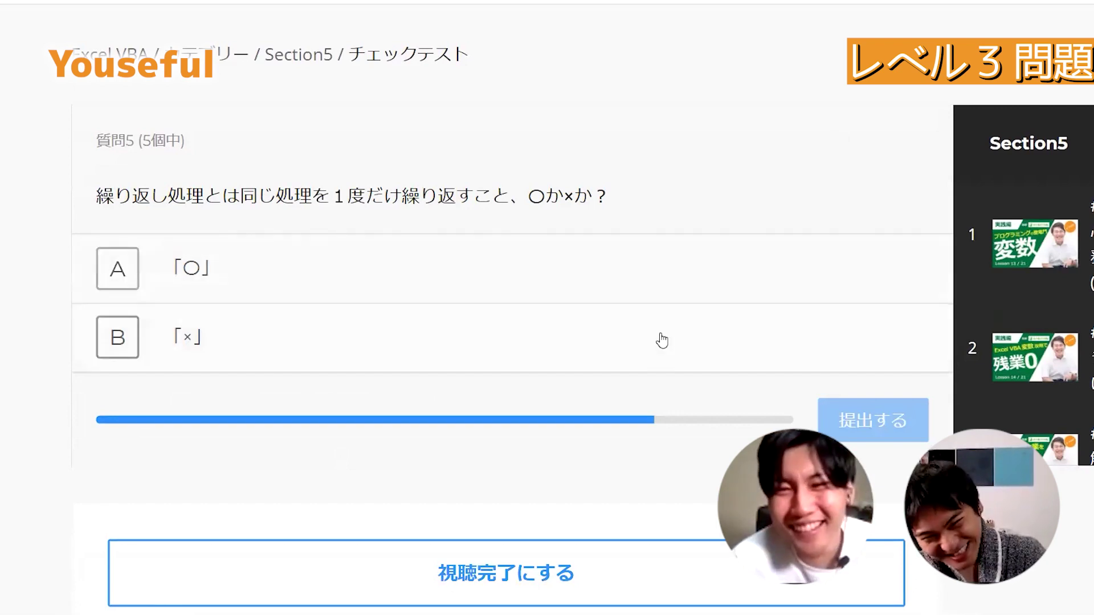
{"action": "left_click", "coordinate": [644, 365]}
{"action": "left_click", "coordinate": [850, 419]}
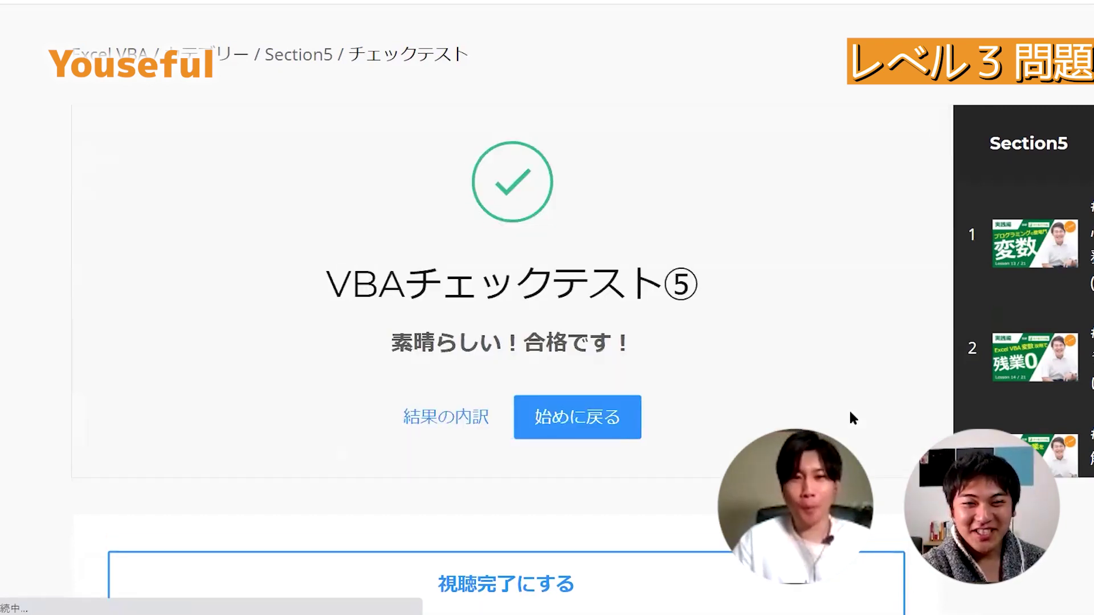
Open 結果の内訳 and scroll through the five correct answers, briefly highlighting the F8 question.
{"action": "left_click", "coordinate": [442, 414]}
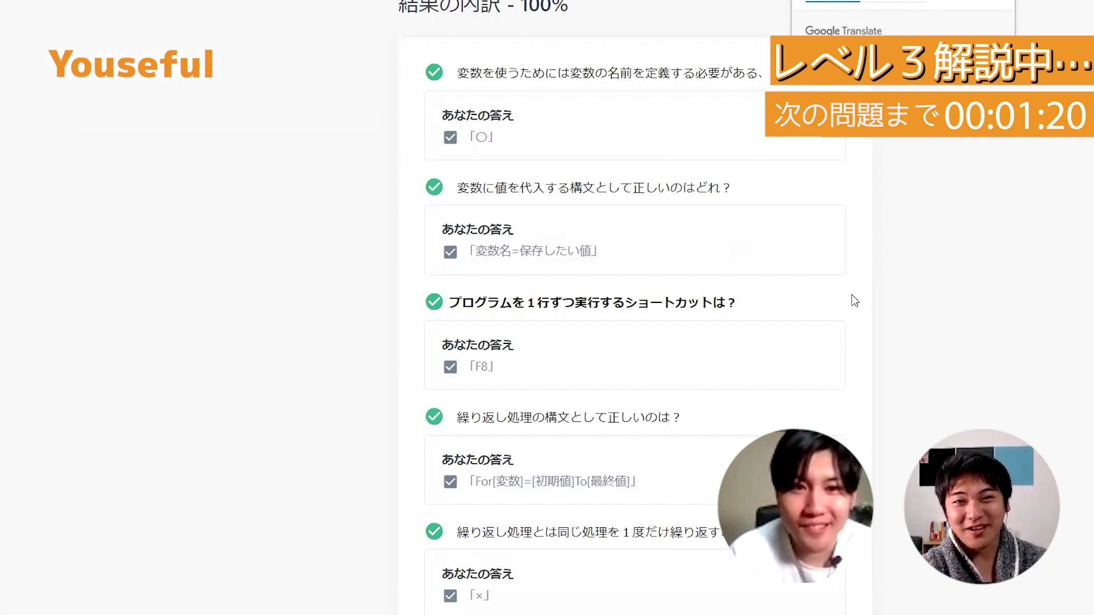
{"action": "scroll", "coordinate": [880, 327], "scroll_direction": "down", "scroll_amount": 1}
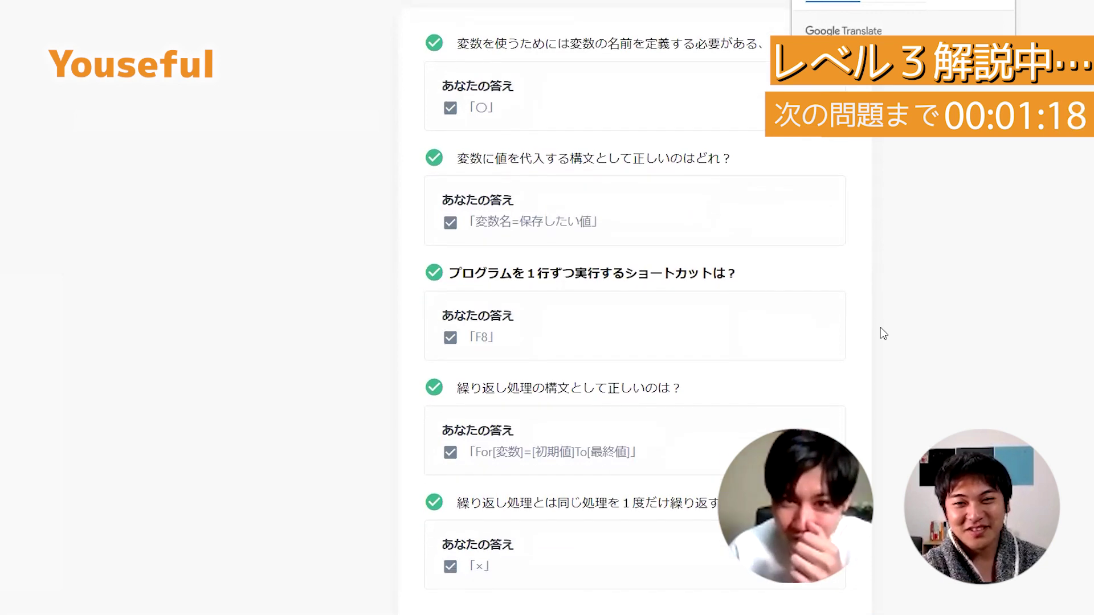
{"action": "scroll", "coordinate": [882, 333], "scroll_direction": "down", "scroll_amount": 1}
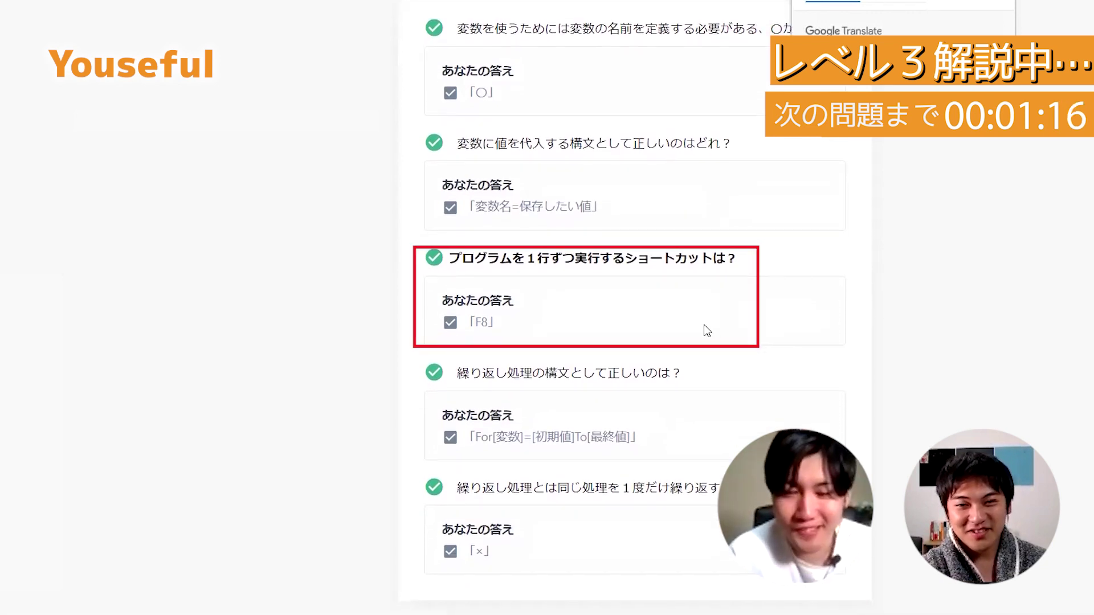
{"action": "left_click_drag", "start_coordinate": [707, 331], "coordinate": [473, 260]}
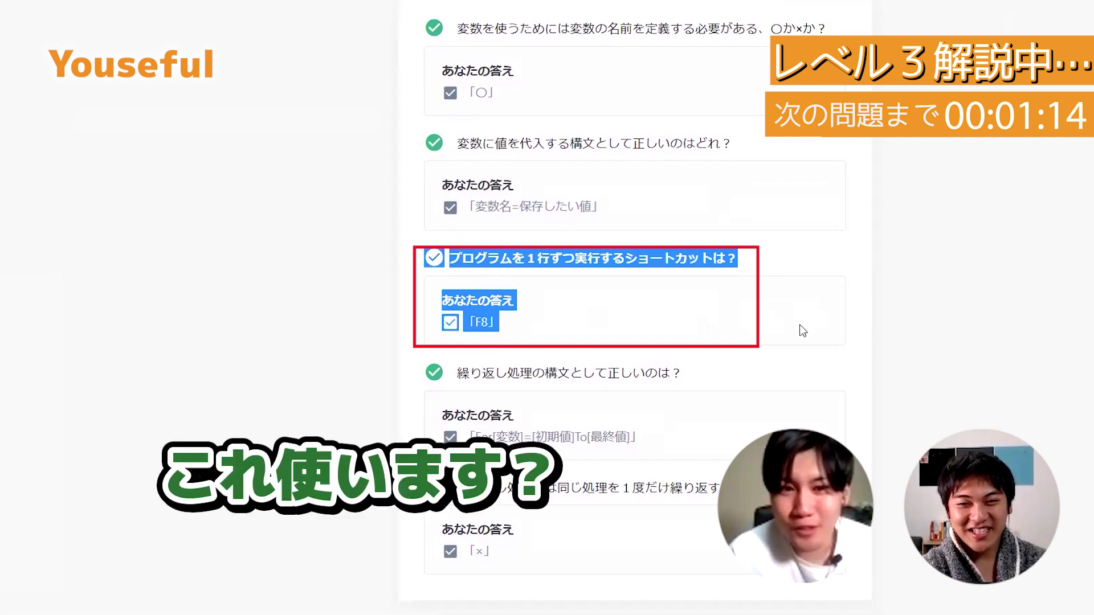
{"action": "left_click", "coordinate": [611, 283]}
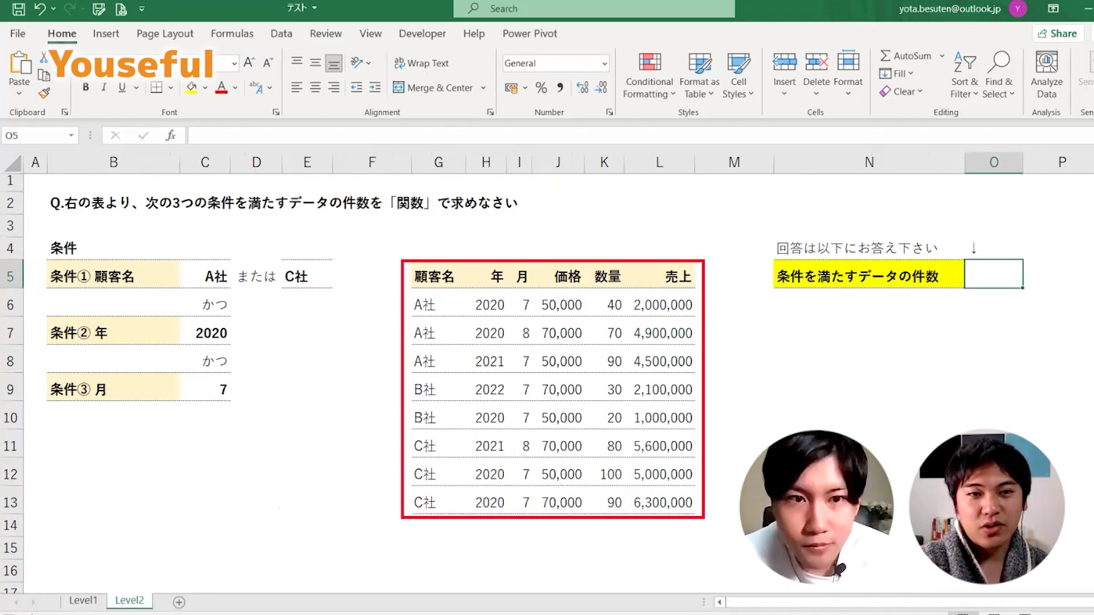
{"action": "left_click_drag", "start_coordinate": [433, 277], "coordinate": [690, 506]}
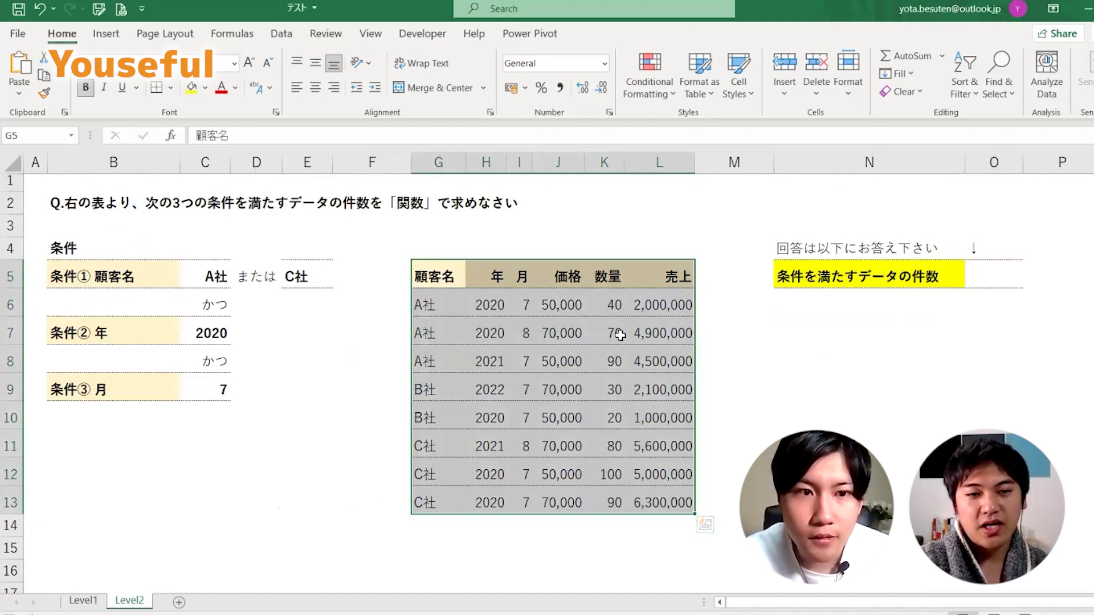
{"action": "left_click_drag", "start_coordinate": [62, 248], "coordinate": [327, 424]}
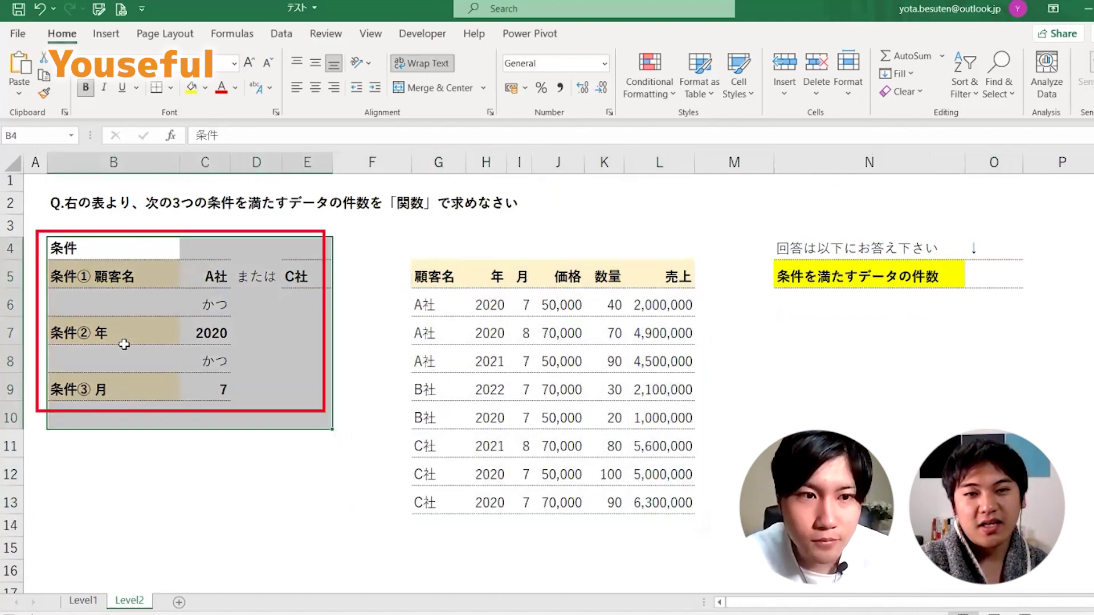
{"action": "left_click", "coordinate": [88, 251]}
{"action": "left_click_drag", "start_coordinate": [86, 277], "coordinate": [319, 278]}
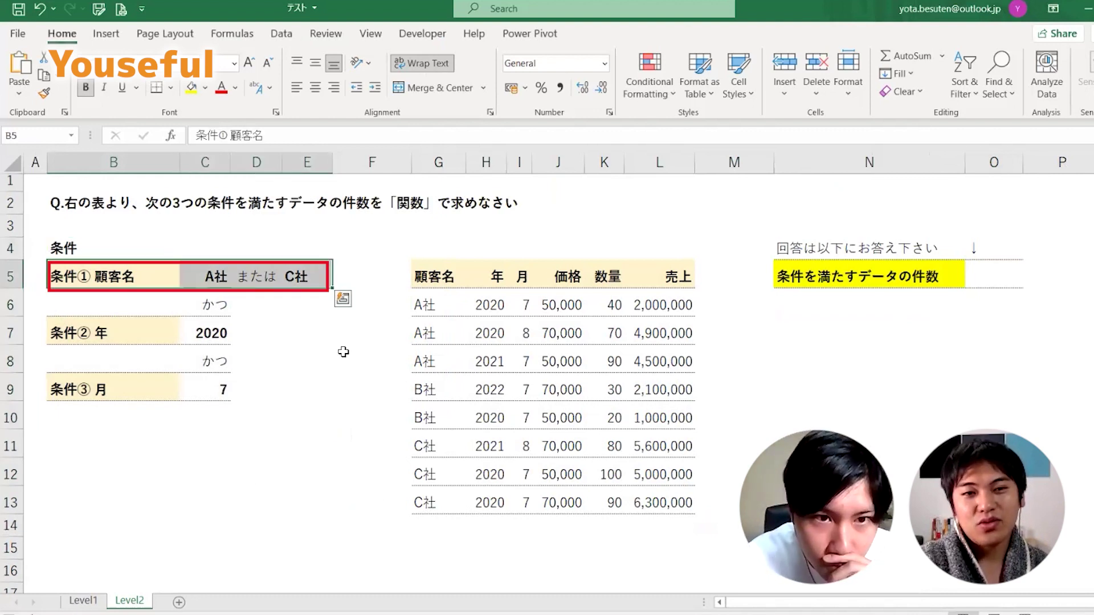
{"action": "left_click", "coordinate": [335, 356]}
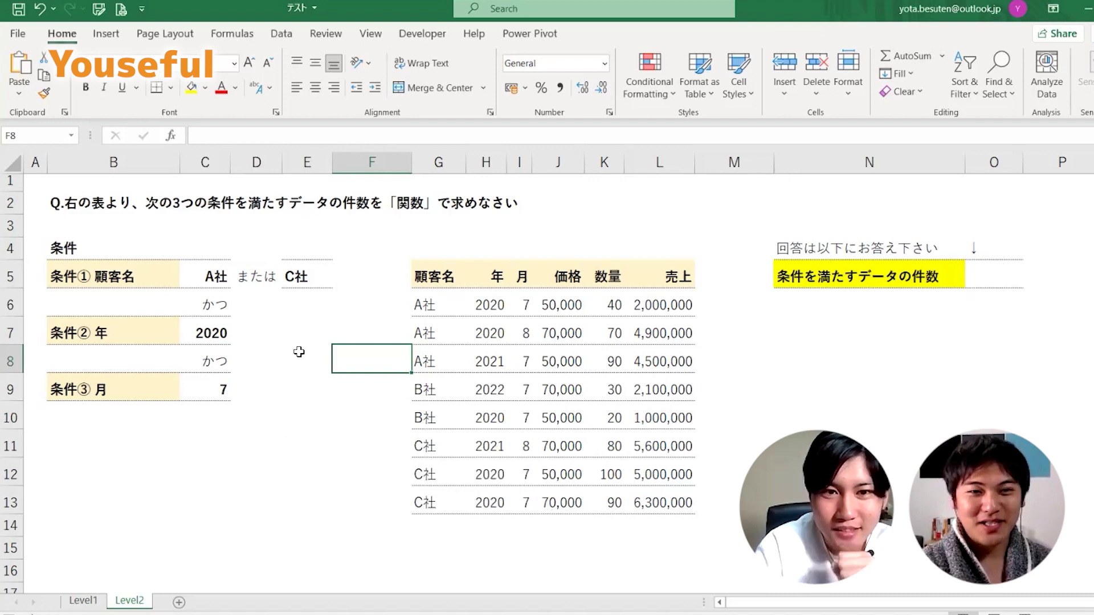
{"action": "key", "text": "Right"}
{"action": "key", "text": "Right"}
{"action": "key", "text": "Right"}
{"action": "key", "text": "Right"}
{"action": "key", "text": "Right"}
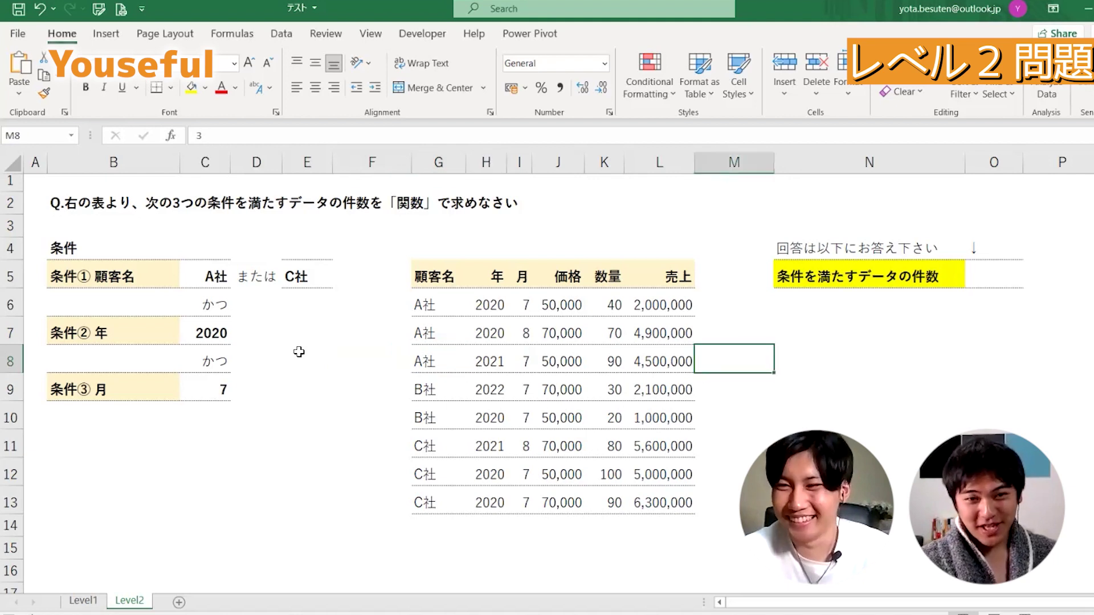
{"action": "key", "text": "Right"}
{"action": "key", "text": "Right"}
{"action": "key", "text": "Right"}
{"action": "key", "text": "Up"}
{"action": "key", "text": "Up"}
{"action": "key", "text": "Up"}
{"action": "key", "text": "Up"}
{"action": "key", "text": "Left"}
{"action": "key", "text": "Down"}
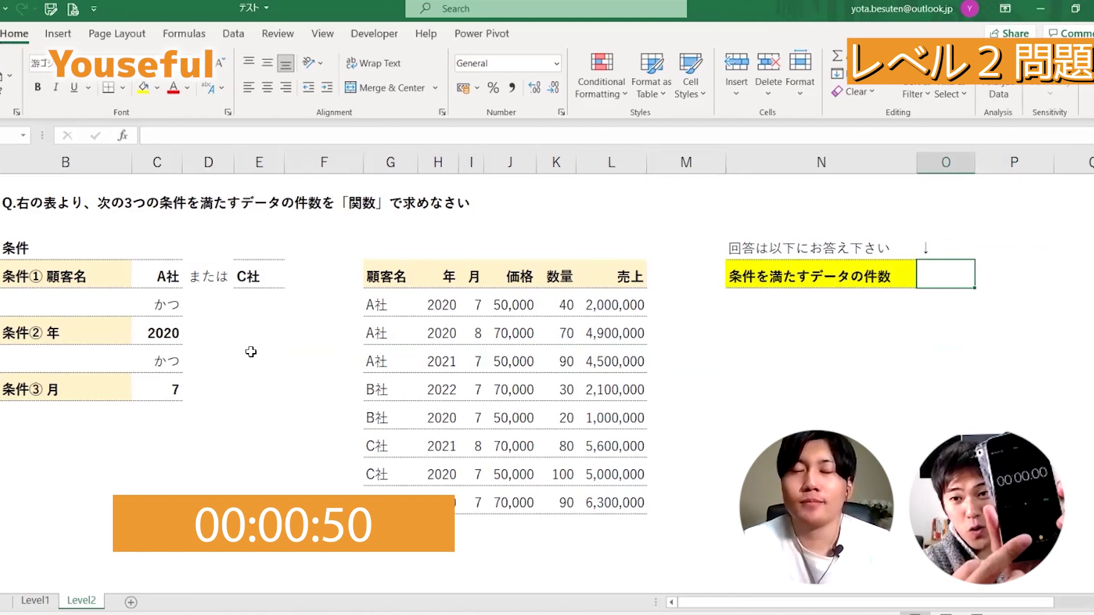
Start =SUMPRODUCT in O5 with the A社 condition G6:G13=C5.
{"action": "type", "text": "="}
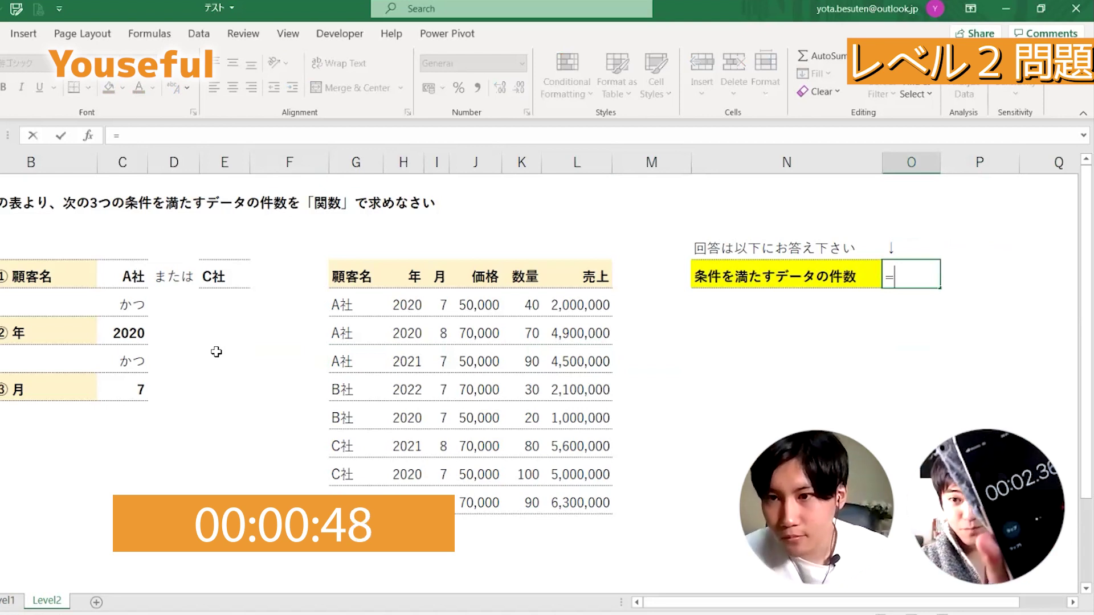
{"action": "type", "text": "SUMPRODUCT(("}
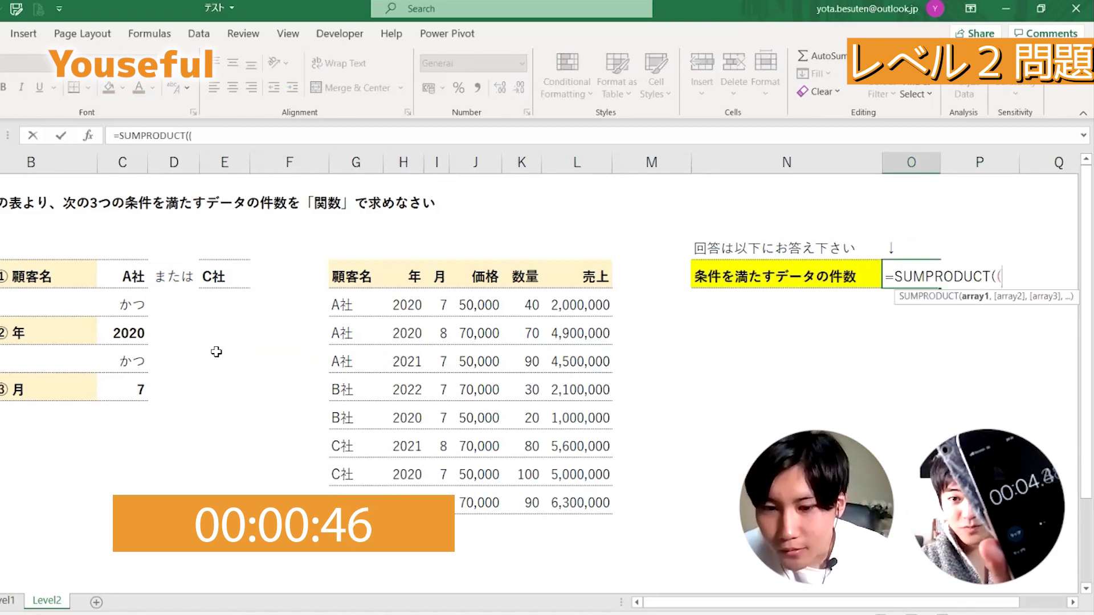
{"action": "key", "text": "Left"}
{"action": "key", "text": "Left"}
{"action": "key", "text": "Left"}
{"action": "key", "text": "Left"}
{"action": "key", "text": "Left"}
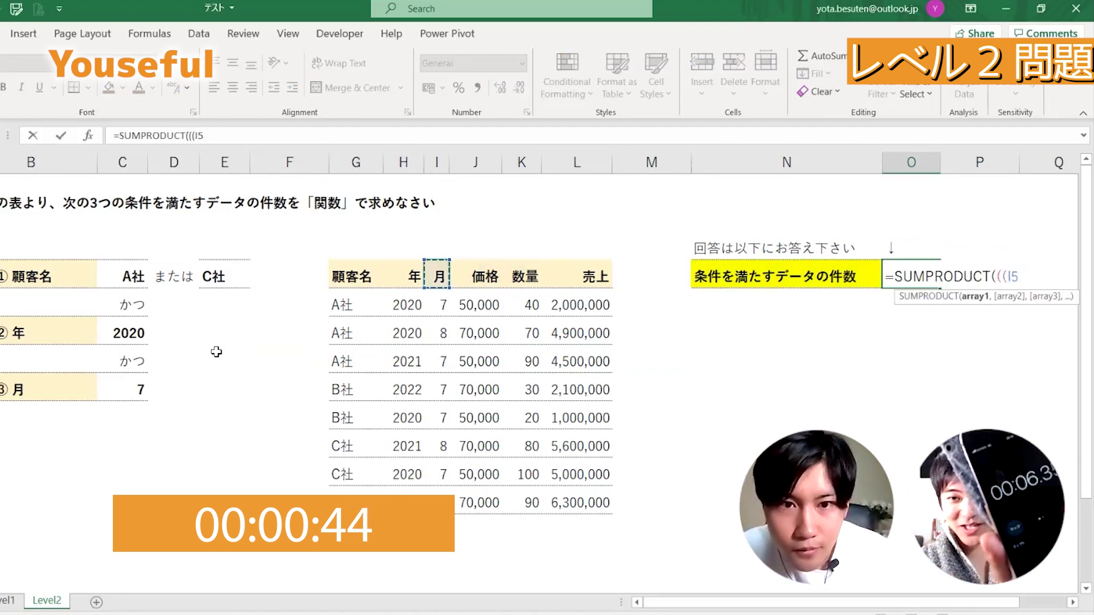
{"action": "key", "text": "Left"}
{"action": "key", "text": "Left"}
{"action": "key", "text": "Down"}
{"action": "key", "text": "ctrl+shift+Down"}
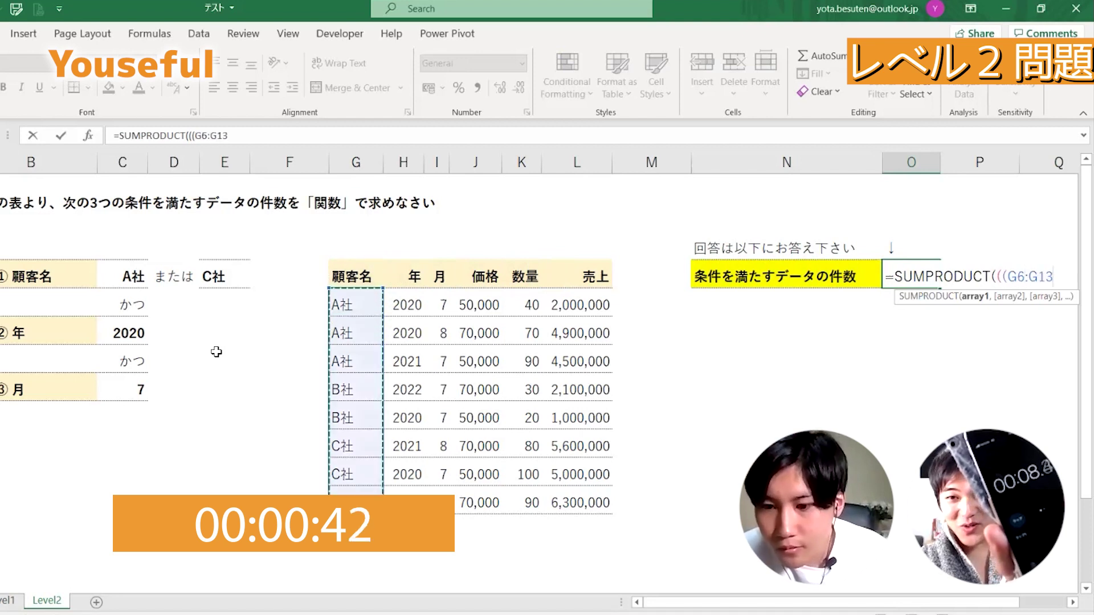
{"action": "type", "text": "="}
{"action": "key", "text": "Left"}
{"action": "key", "text": "Left"}
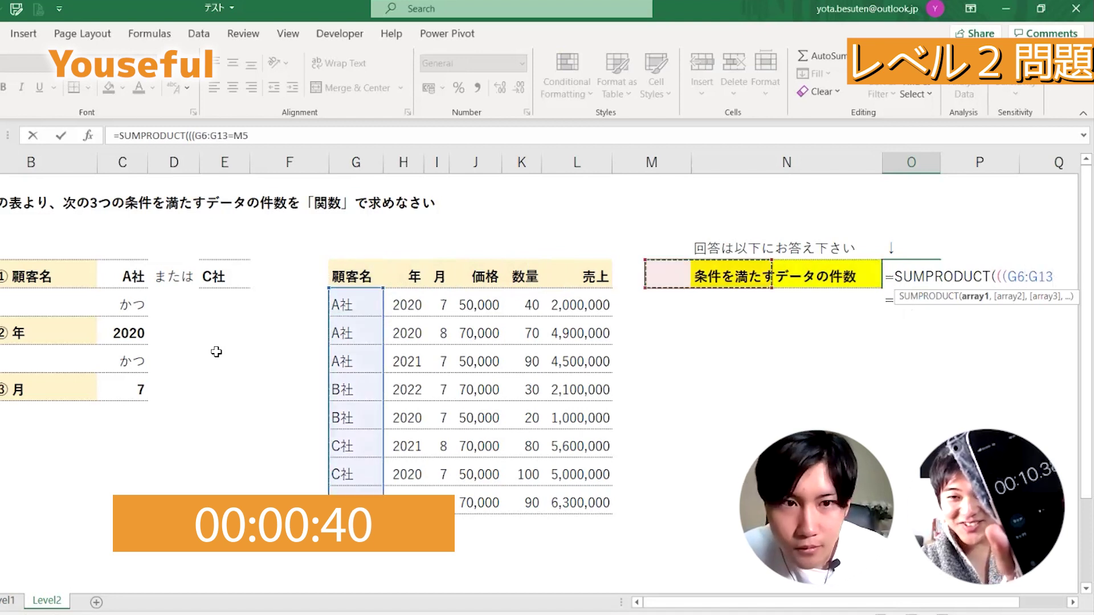
{"action": "key", "text": "Left"}
{"action": "key", "text": "Left"}
{"action": "key", "text": "Left"}
{"action": "key", "text": "Left"}
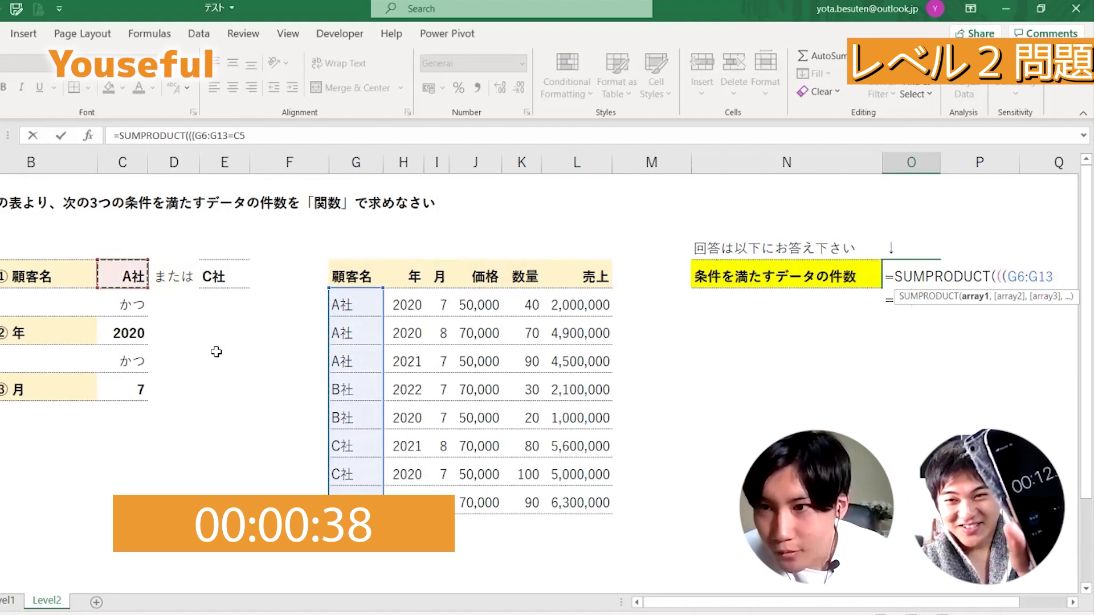
{"action": "type", "text": ")*"}
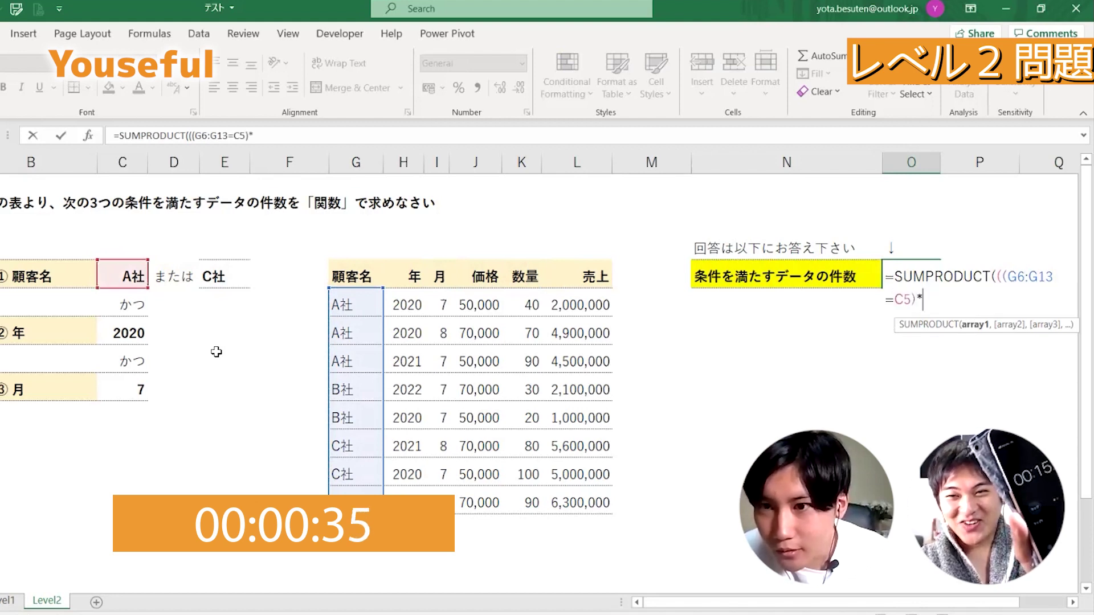
{"action": "key", "text": "BackSpace"}
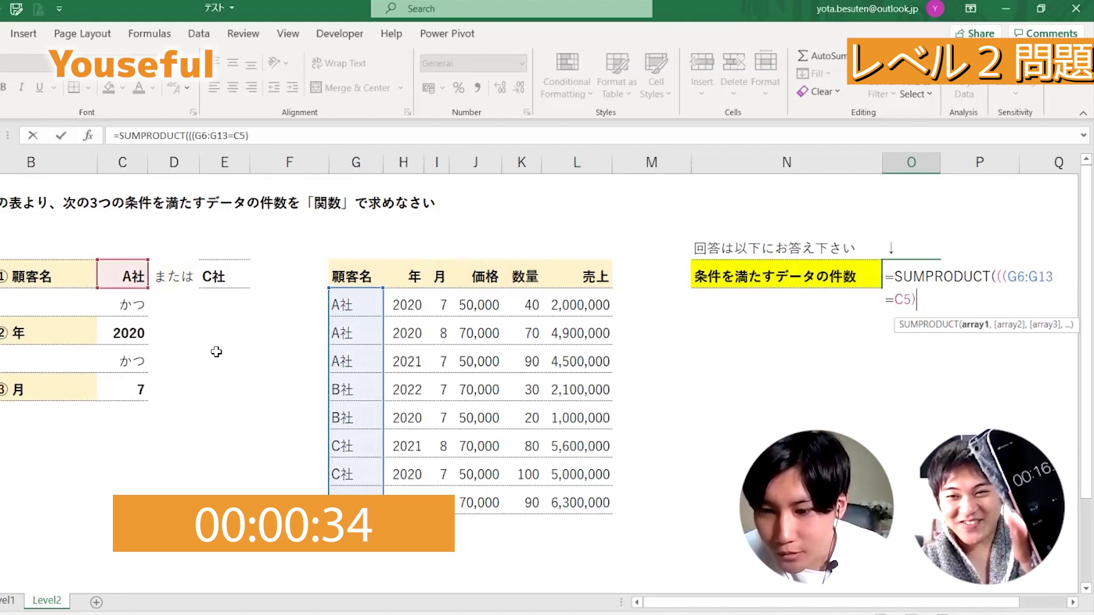
Add the C社 condition G6:G13=E5 as an OR and close the bracket.
{"action": "type", "text": "+"}
{"action": "key", "text": "Left"}
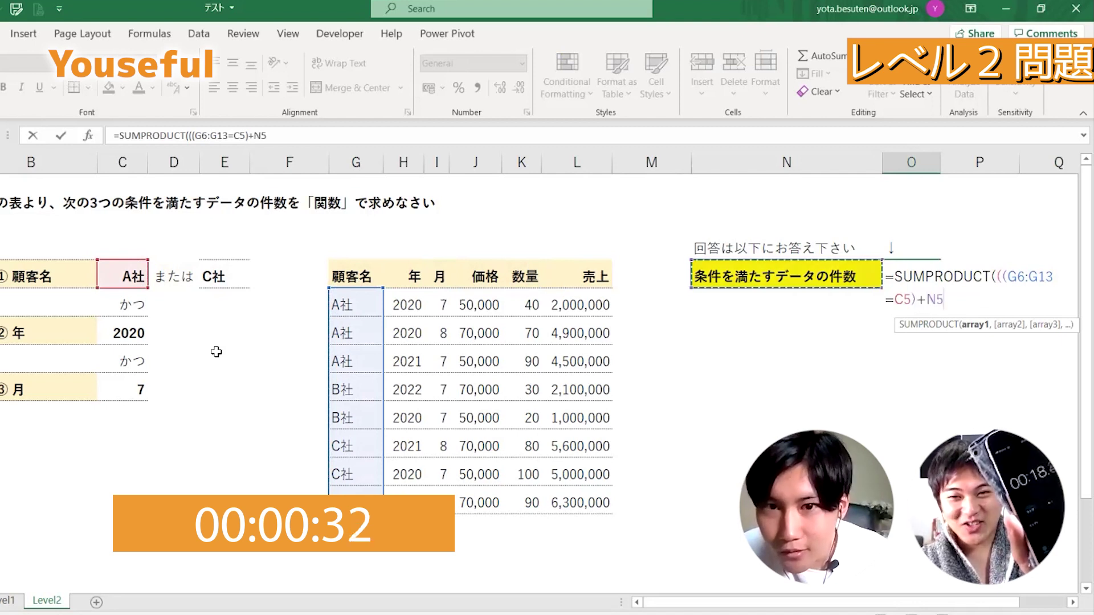
{"action": "key", "text": "Left"}
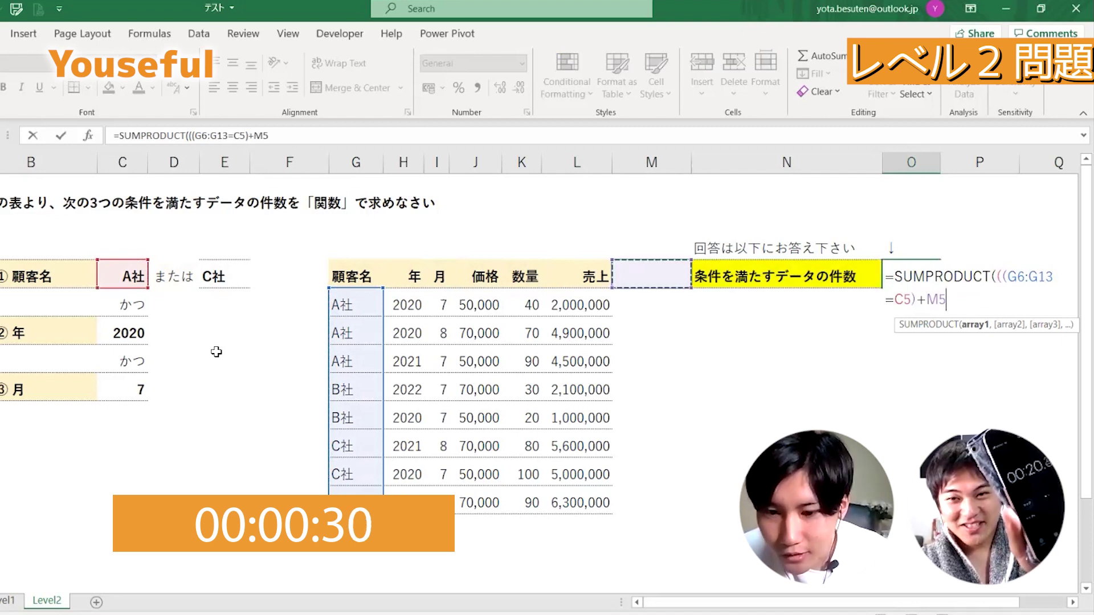
{"action": "key", "text": "BackSpace"}
{"action": "key", "text": "BackSpace"}
{"action": "type", "text": "("}
{"action": "key", "text": "Left"}
{"action": "key", "text": "Left"}
{"action": "key", "text": "Left"}
{"action": "key", "text": "Left"}
{"action": "key", "text": "Left"}
{"action": "key", "text": "Left"}
{"action": "key", "text": "Left"}
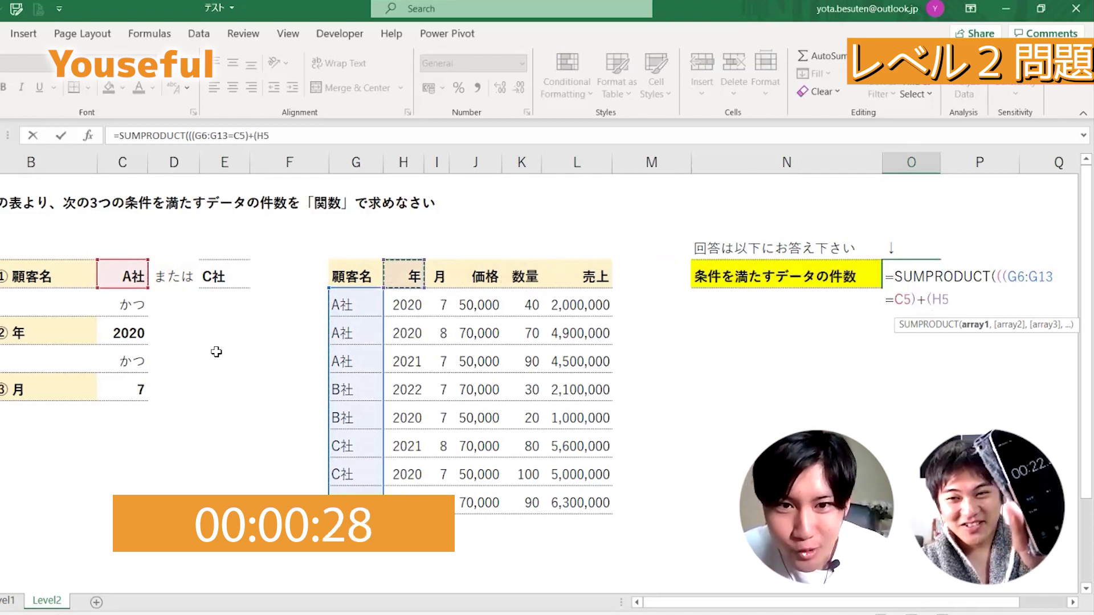
{"action": "key", "text": "Left"}
{"action": "key", "text": "Down"}
{"action": "key", "text": "ctrl+shift+Down"}
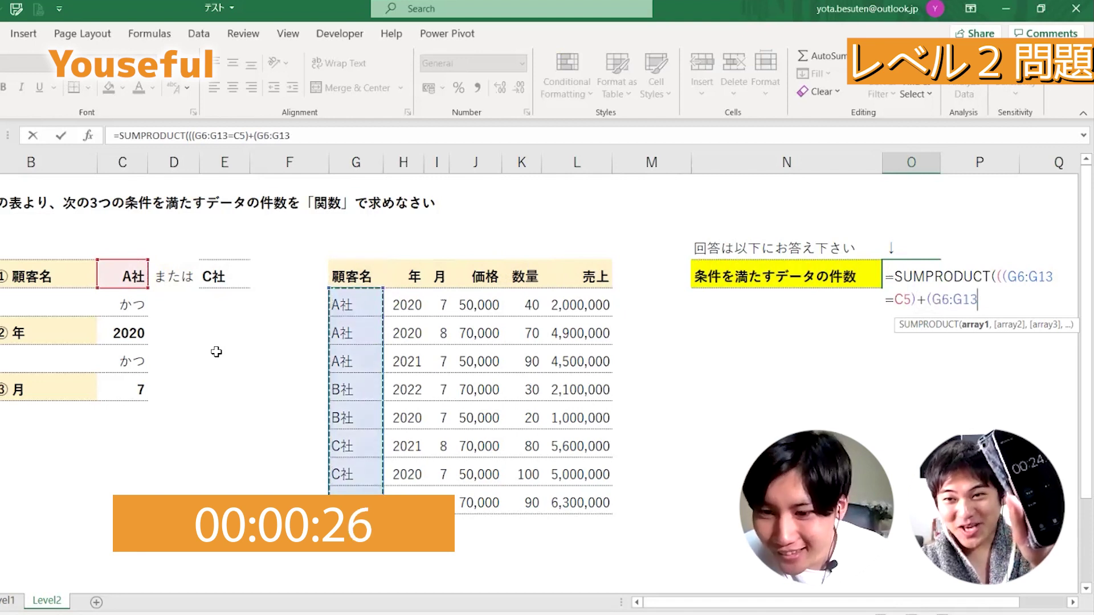
{"action": "type", "text": "="}
{"action": "key", "text": "Left"}
{"action": "key", "text": "Left"}
{"action": "key", "text": "Left"}
{"action": "key", "text": "Left"}
{"action": "key", "text": "Left"}
{"action": "key", "text": "Left"}
{"action": "key", "text": "Left"}
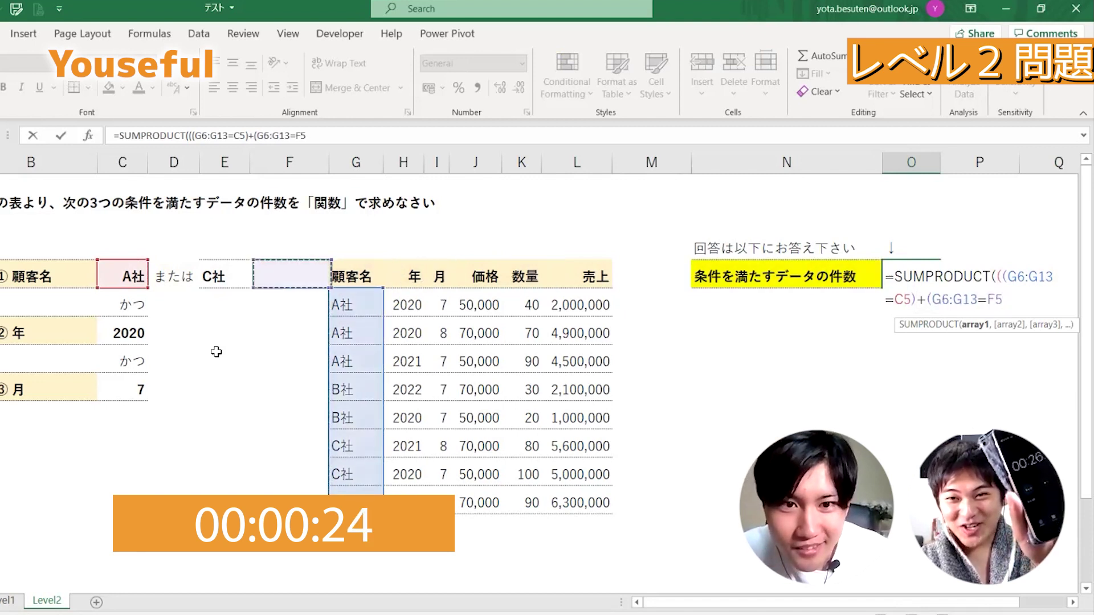
{"action": "key", "text": "Left"}
{"action": "type", "text": ")"}
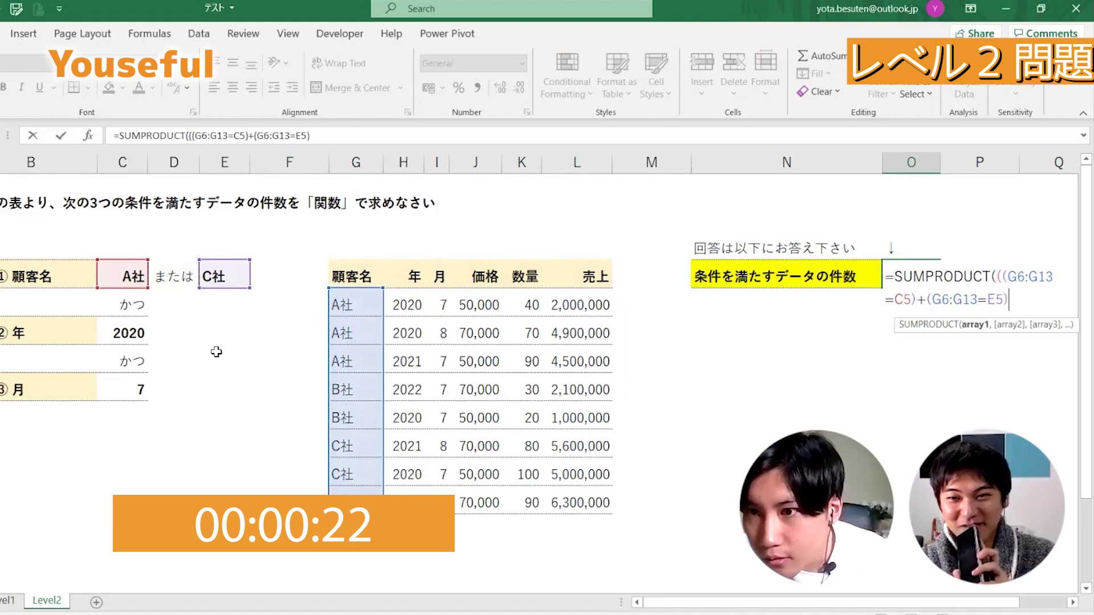
{"action": "type", "text": ")"}
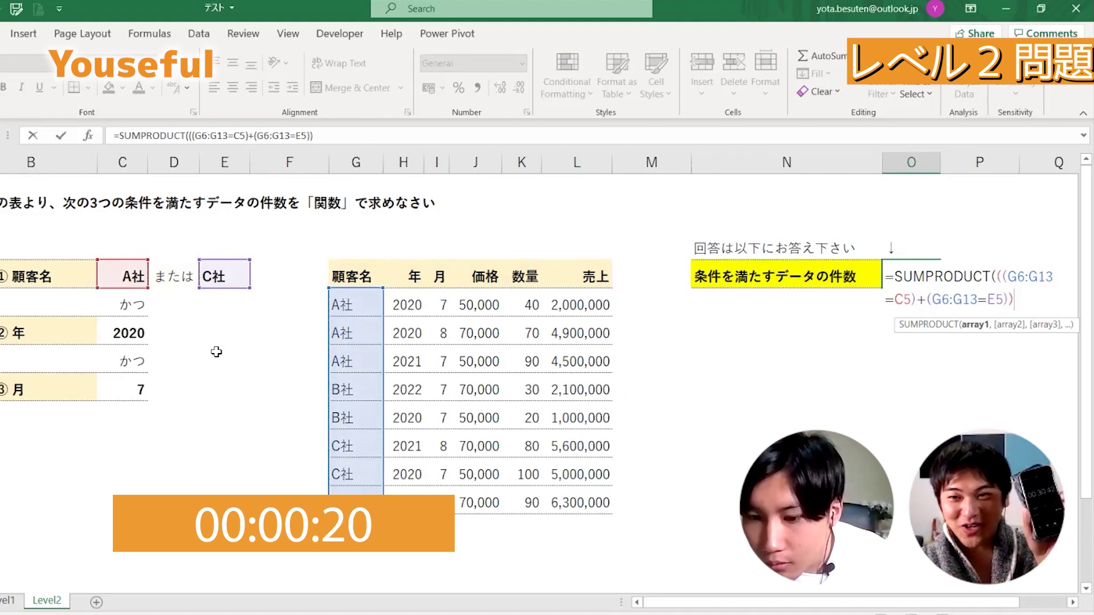
{"action": "type", "text": "*"}
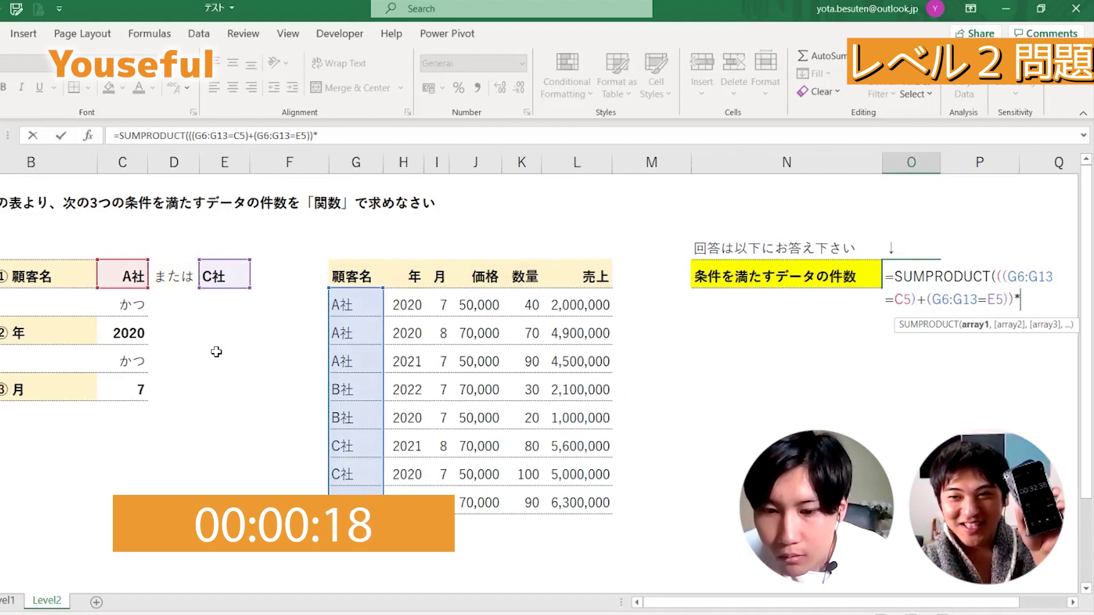
Multiply by the 2020 year condition H6:H13=C7.
{"action": "key", "text": "Left"}
{"action": "key", "text": "Left"}
{"action": "key", "text": "Left"}
{"action": "key", "text": "Left"}
{"action": "key", "text": "Left"}
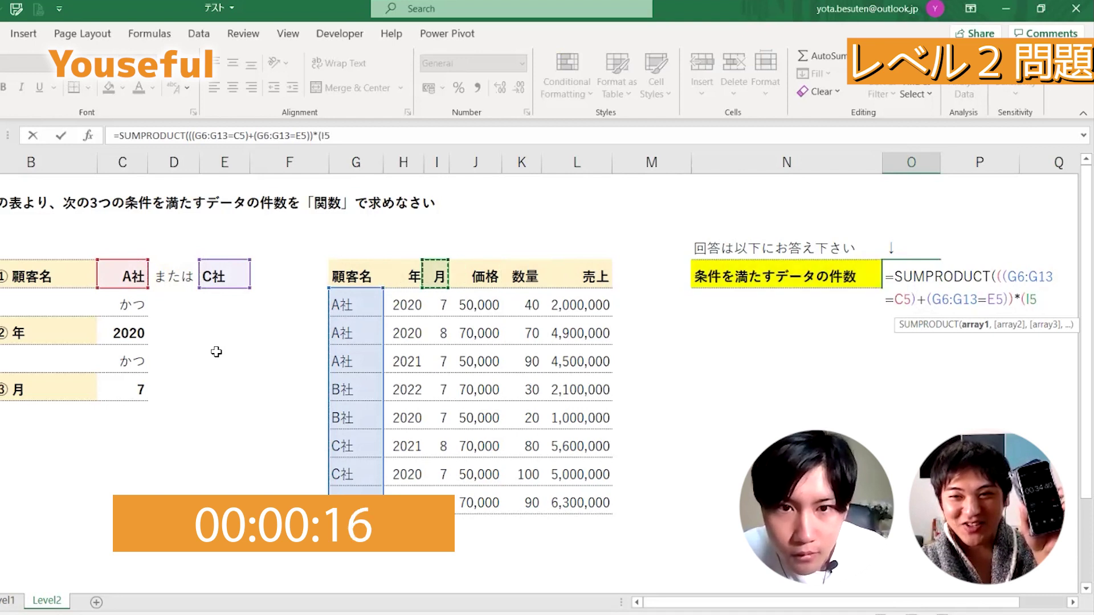
{"action": "key", "text": "Down"}
{"action": "key", "text": "ctrl+shift+Down"}
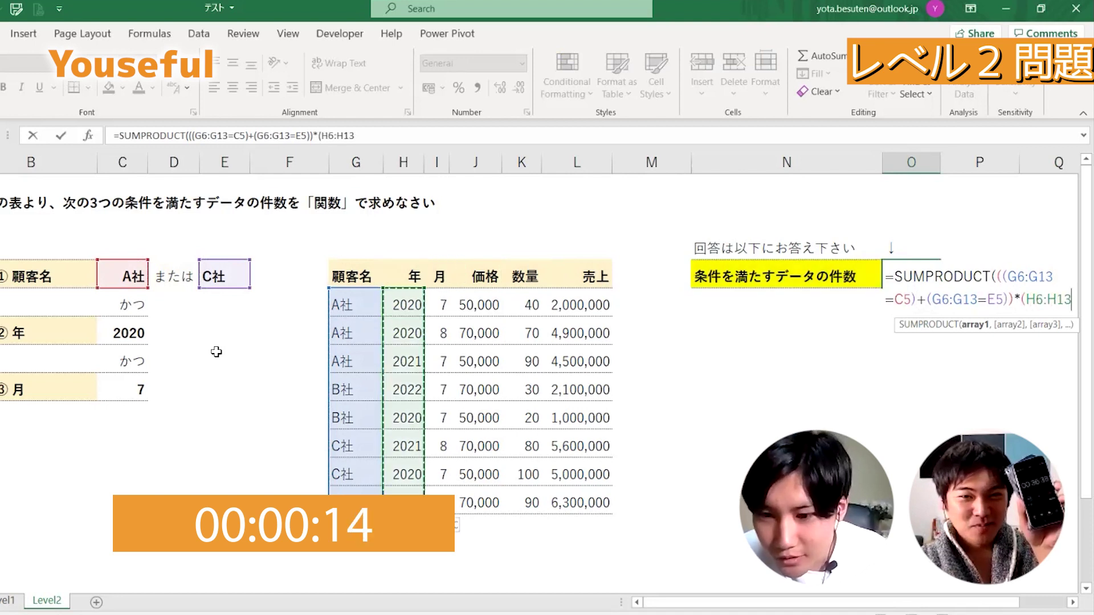
{"action": "type", "text": "="}
{"action": "key", "text": "Left"}
{"action": "key", "text": "Left"}
{"action": "key", "text": "Left"}
{"action": "key", "text": "Left"}
{"action": "key", "text": "Left"}
{"action": "key", "text": "Left"}
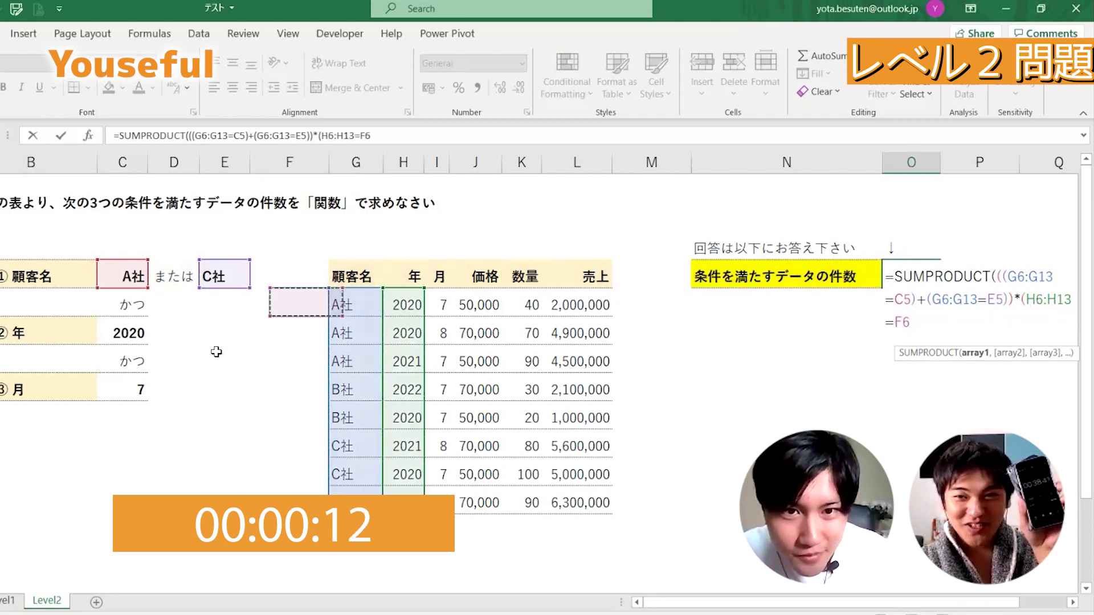
{"action": "key", "text": "Down"}
{"action": "key", "text": "Left"}
{"action": "key", "text": "Left"}
{"action": "key", "text": "Down"}
{"action": "key", "text": "Left"}
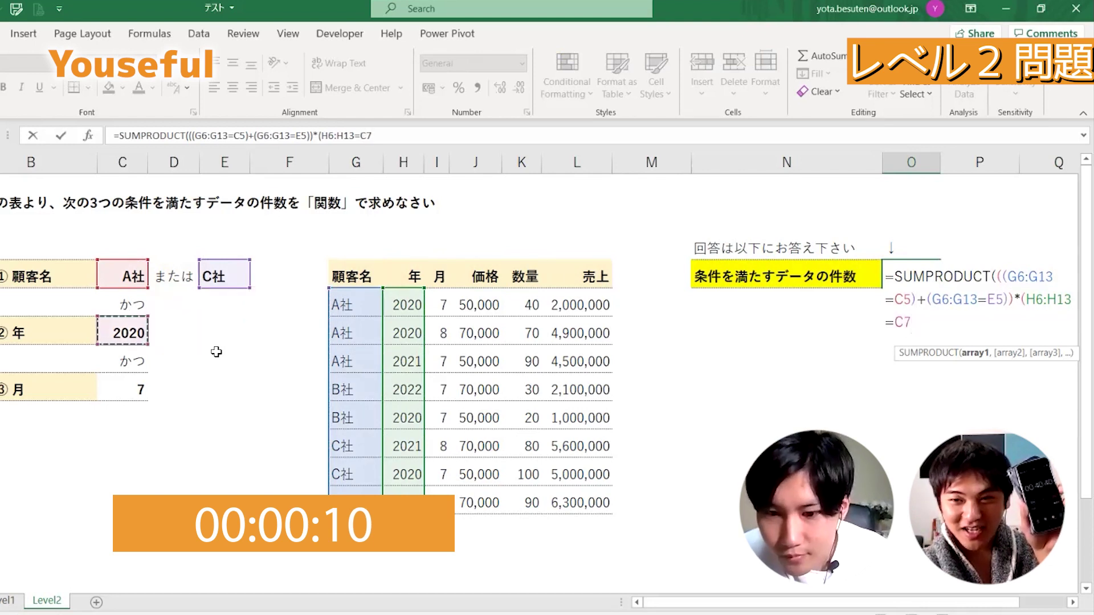
{"action": "type", "text": ")*("}
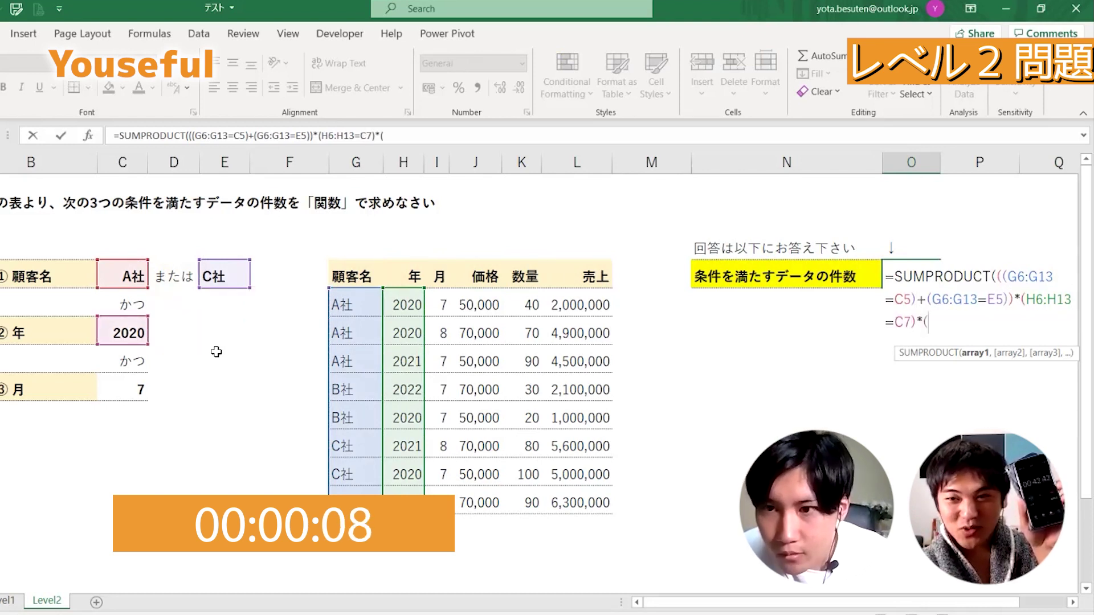
Multiply by the month condition I6:I13=C9 and enter the formula, returning 3.
{"action": "key", "text": "Left"}
{"action": "key", "text": "Left"}
{"action": "key", "text": "Left"}
{"action": "key", "text": "Left"}
{"action": "key", "text": "Right"}
{"action": "key", "text": "Right"}
{"action": "key", "text": "Right"}
{"action": "key", "text": "Down"}
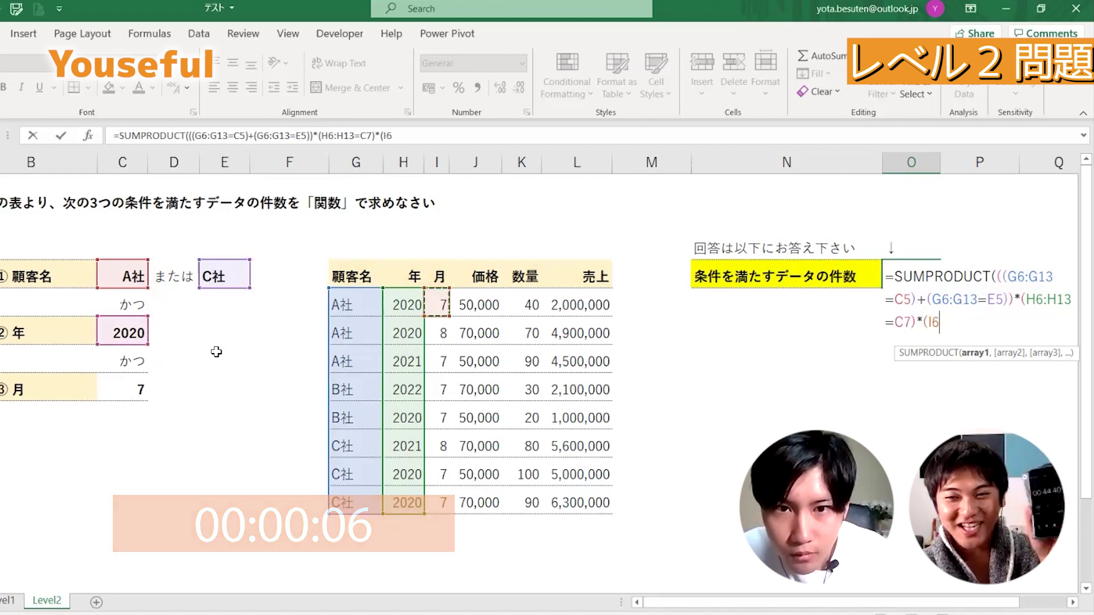
{"action": "key", "text": "ctrl+shift+Down"}
{"action": "type", "text": "="}
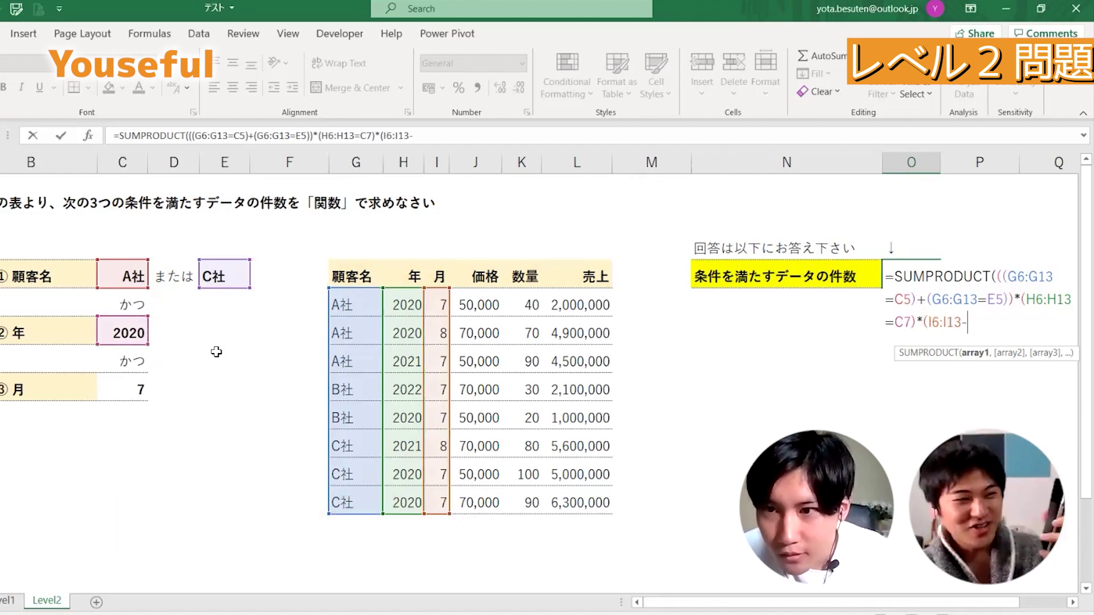
{"action": "key", "text": "Left"}
{"action": "key", "text": "Left"}
{"action": "key", "text": "Left"}
{"action": "key", "text": "Left"}
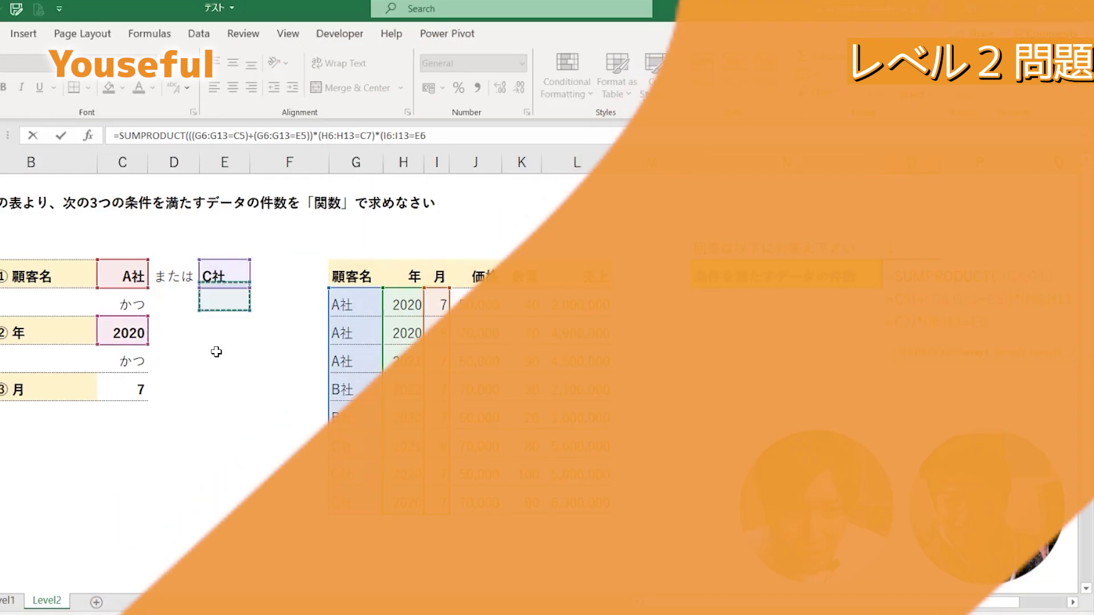
{"action": "key", "text": "Down"}
{"action": "key", "text": "Down"}
{"action": "key", "text": "Left"}
{"action": "key", "text": "Left"}
{"action": "key", "text": "Down"}
{"action": "key", "text": "Down"}
{"action": "type", "text": ")"}
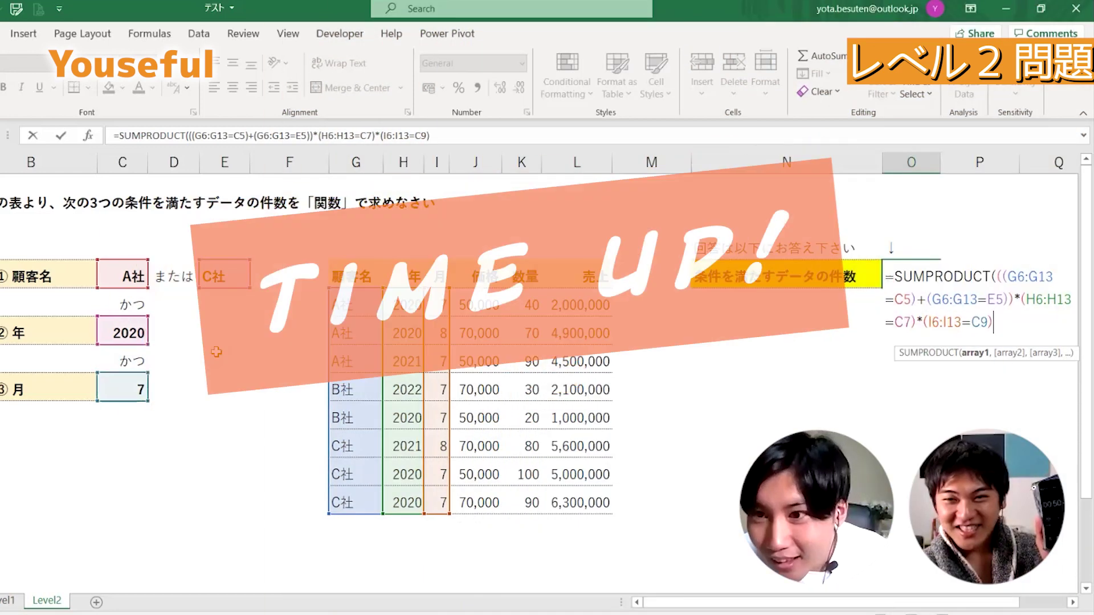
{"action": "type", "text": ")"}
{"action": "key", "text": "Return"}
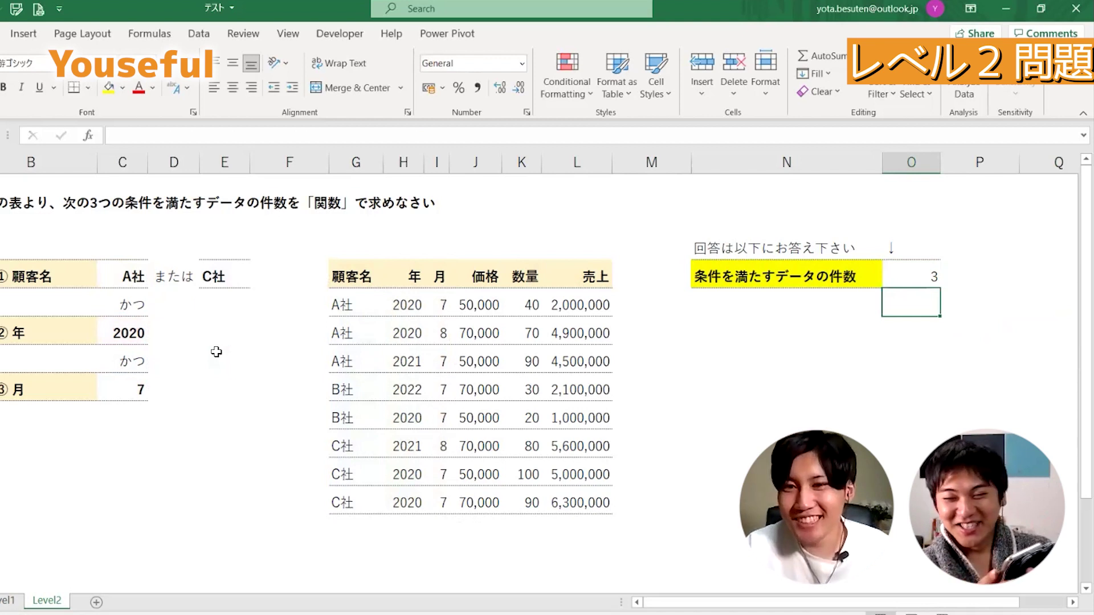
Return to O5 and put its SUMPRODUCT formula in edit mode to outline the ranges.
{"action": "key", "text": "Up"}
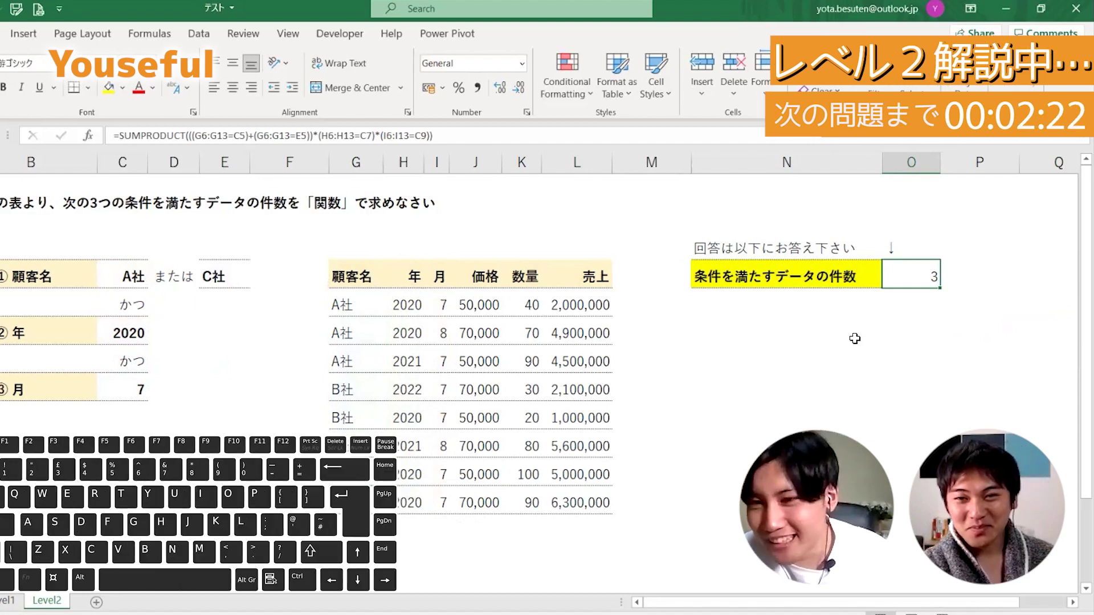
{"action": "key", "text": "F2"}
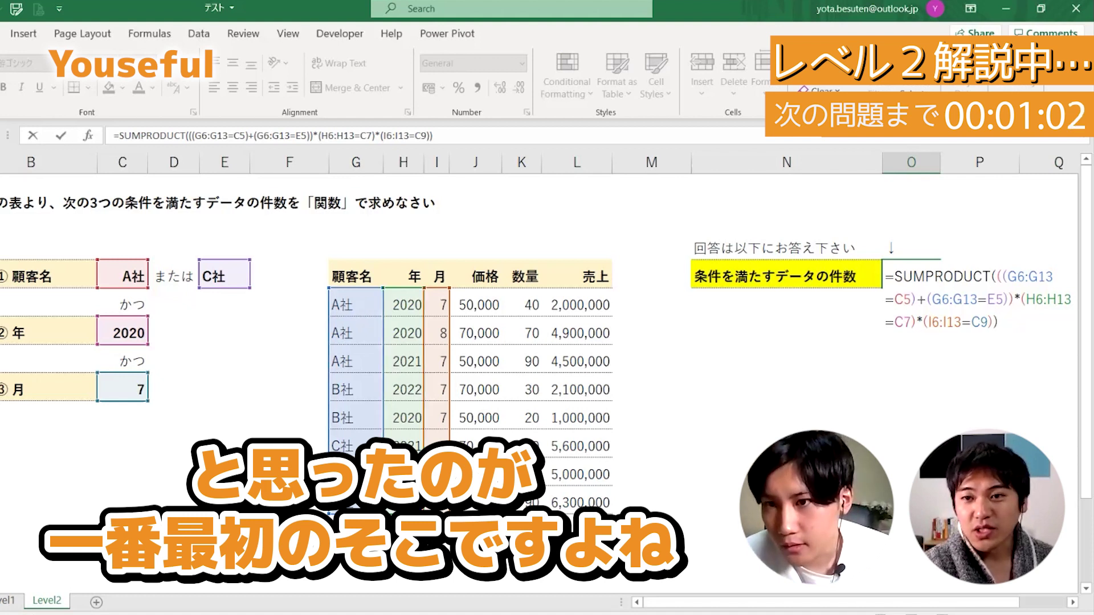
{"action": "left_click_drag", "start_coordinate": [1007, 276], "coordinate": [916, 299]}
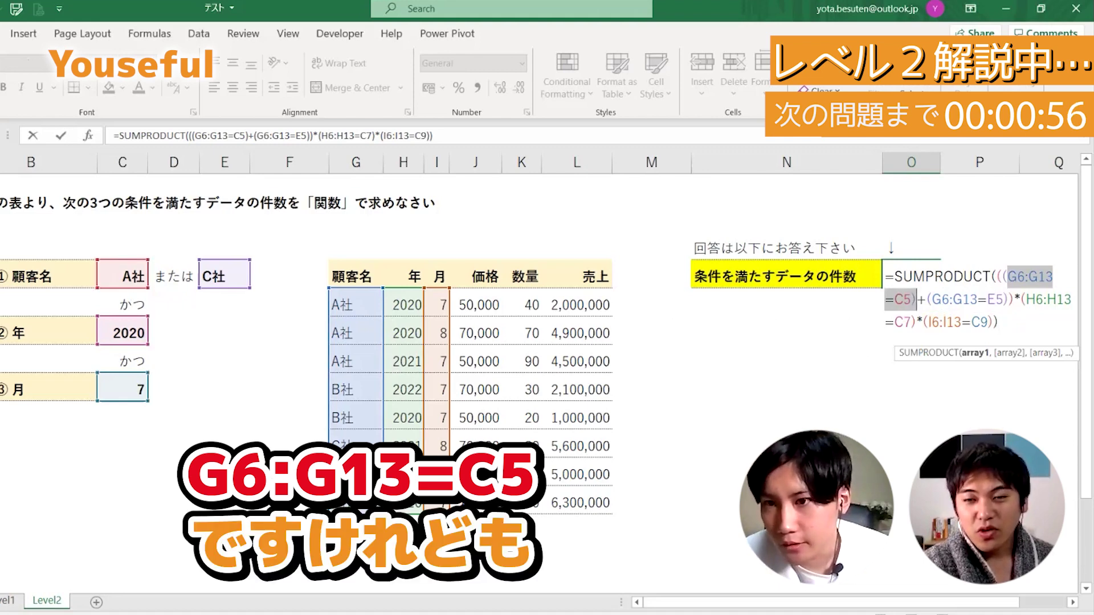
{"action": "left_click", "coordinate": [925, 300]}
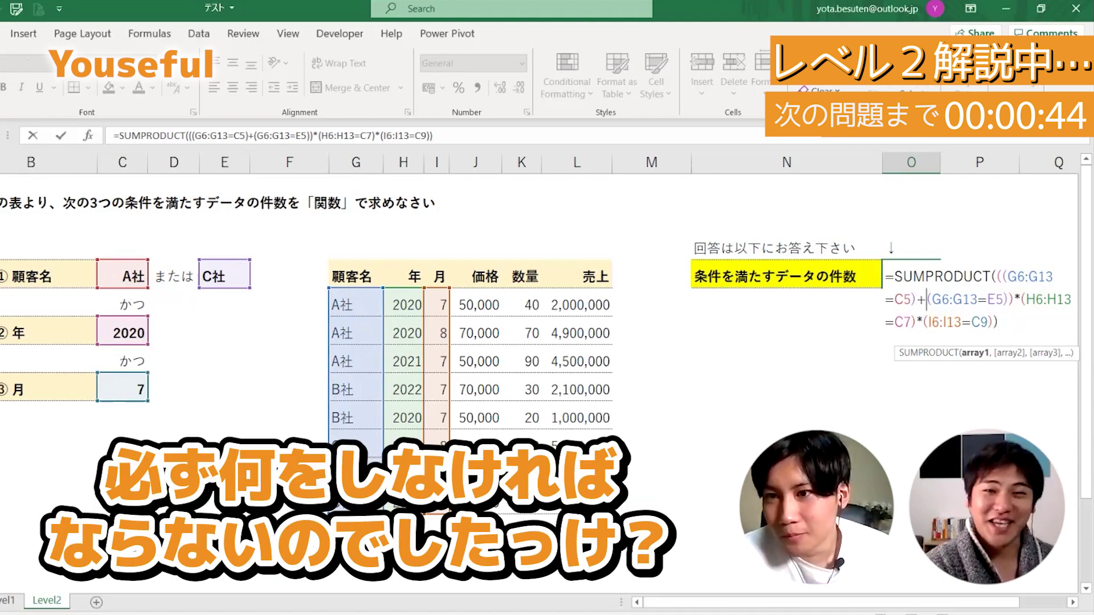
{"action": "left_click", "coordinate": [927, 299]}
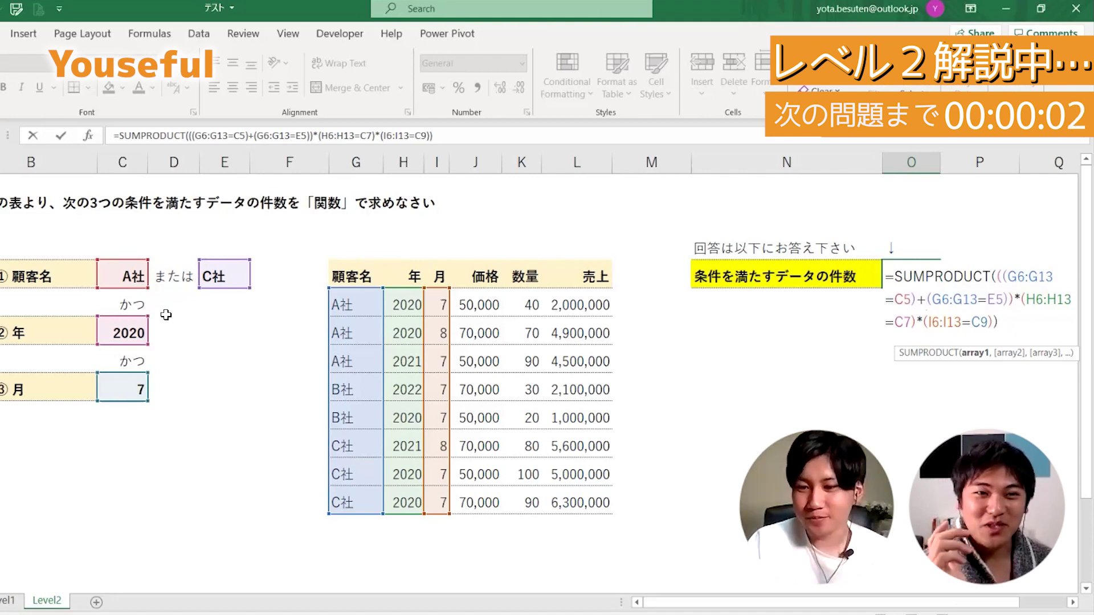
{"action": "key", "text": "Return"}
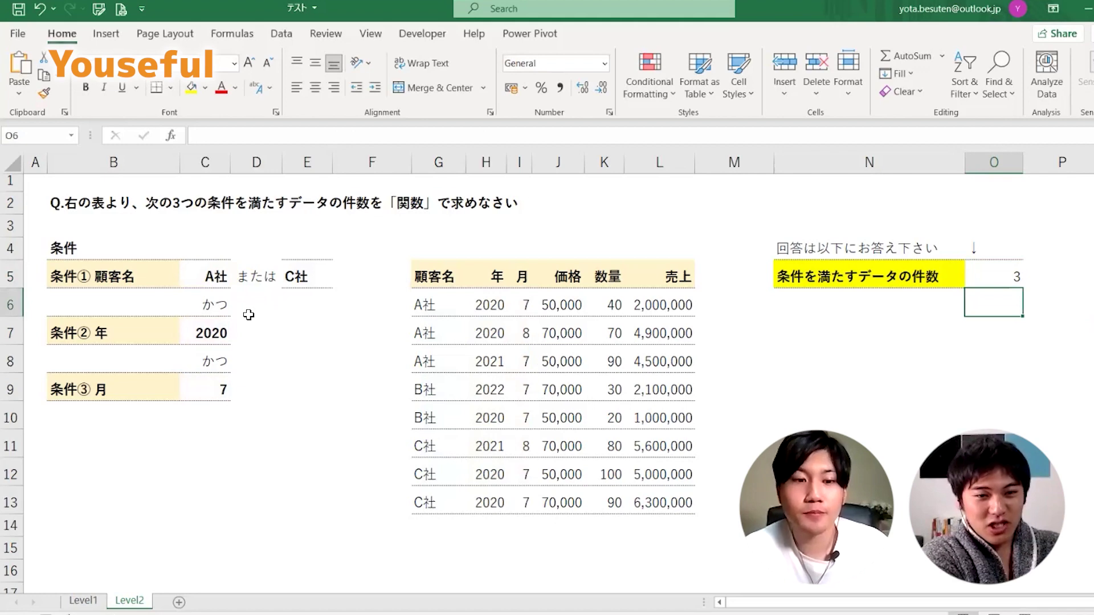
{"action": "key", "text": "ctrl+Page_Up"}
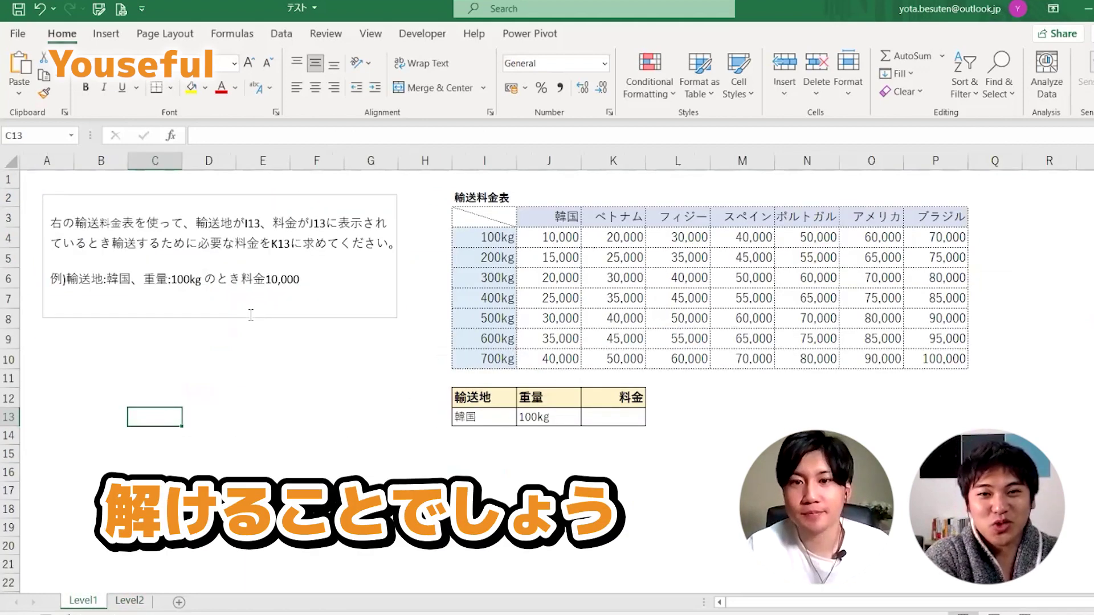
{"action": "scroll", "coordinate": [251, 315], "scroll_direction": "up", "scroll_amount": 1, "text": "ctrl"}
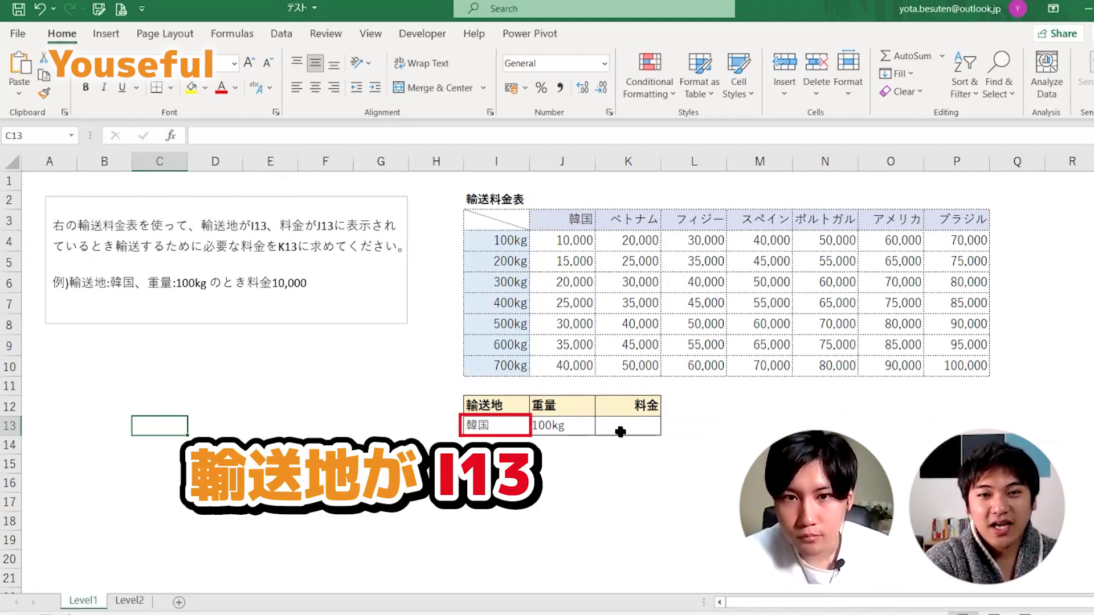
{"action": "left_click", "coordinate": [494, 428]}
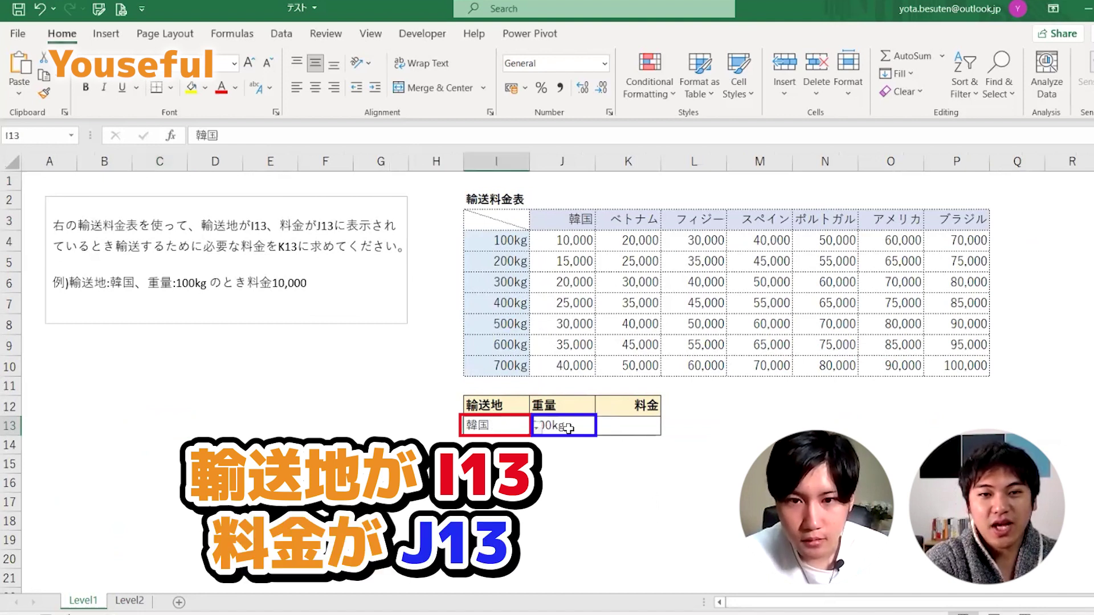
{"action": "left_click", "coordinate": [567, 428]}
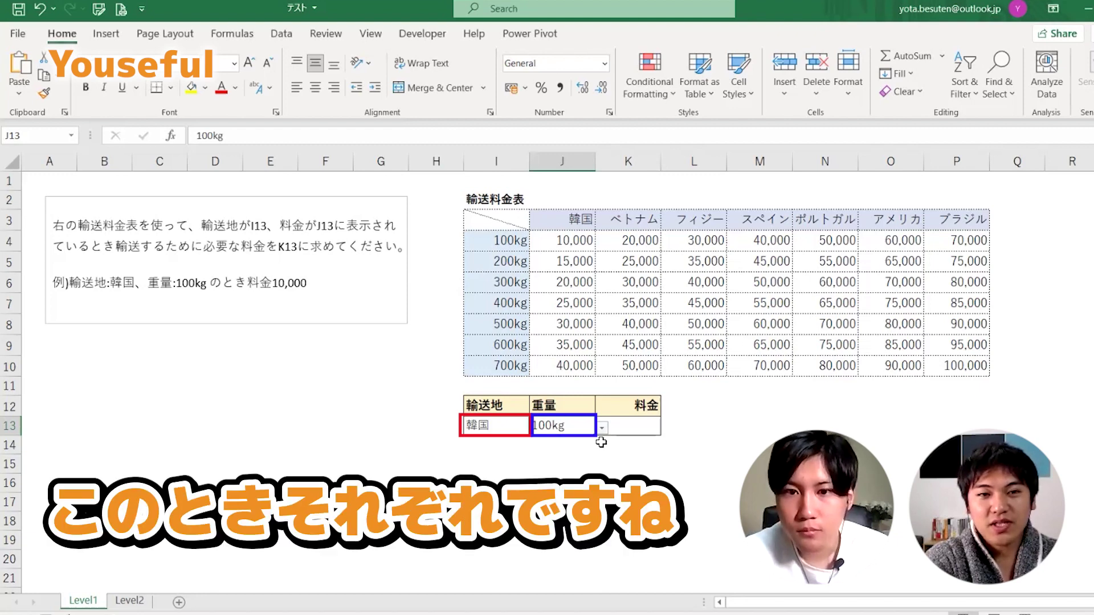
{"action": "left_click", "coordinate": [515, 427]}
{"action": "left_click", "coordinate": [553, 427]}
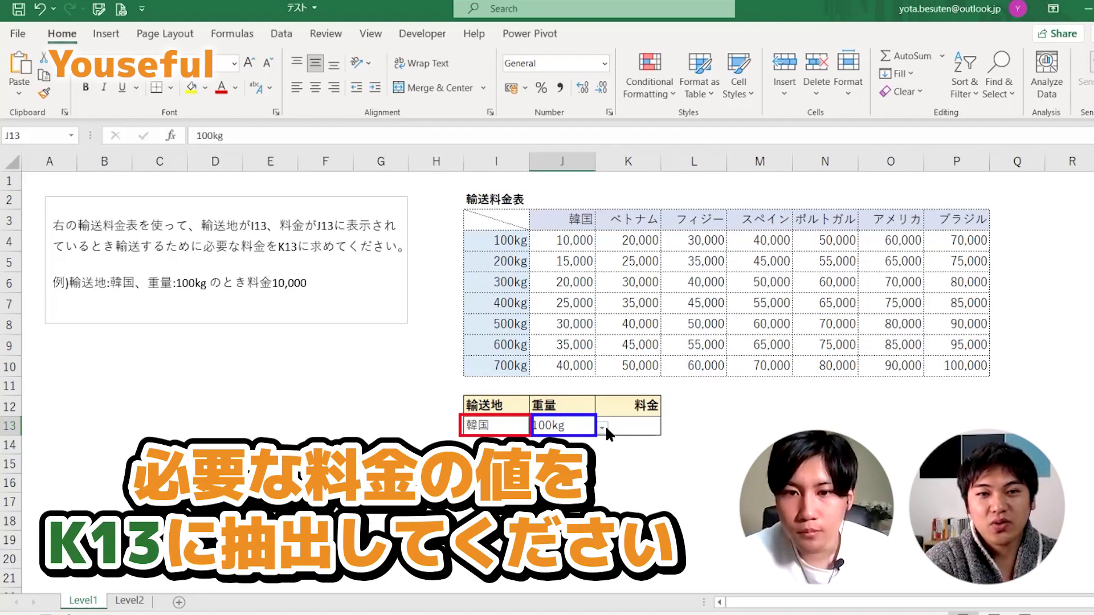
{"action": "left_click", "coordinate": [618, 426]}
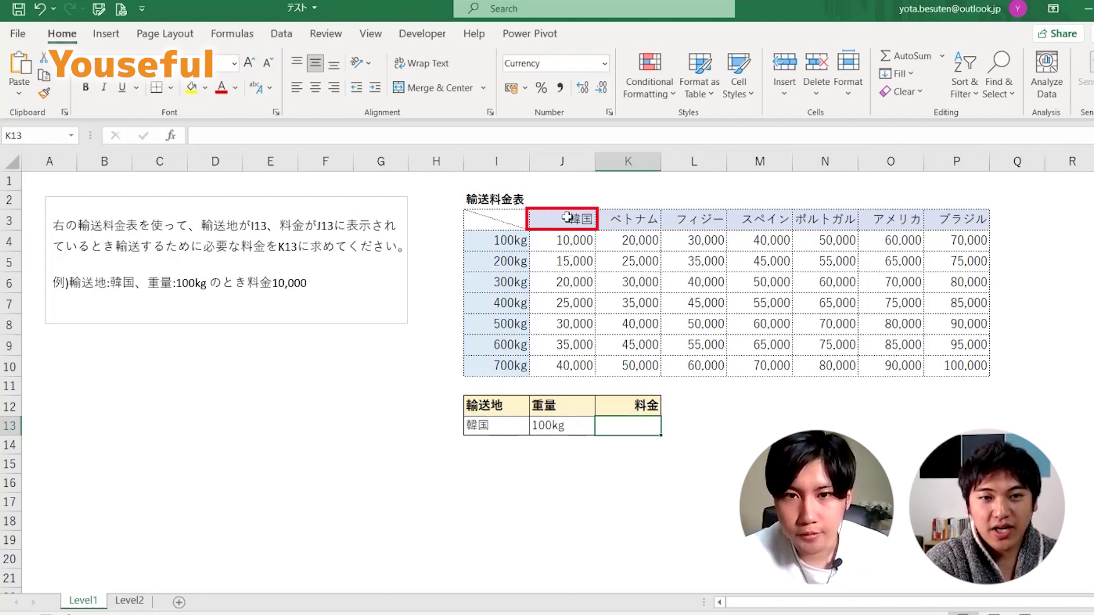
{"action": "left_click_drag", "start_coordinate": [567, 217], "coordinate": [565, 235]}
{"action": "left_click_drag", "start_coordinate": [514, 245], "coordinate": [561, 242]}
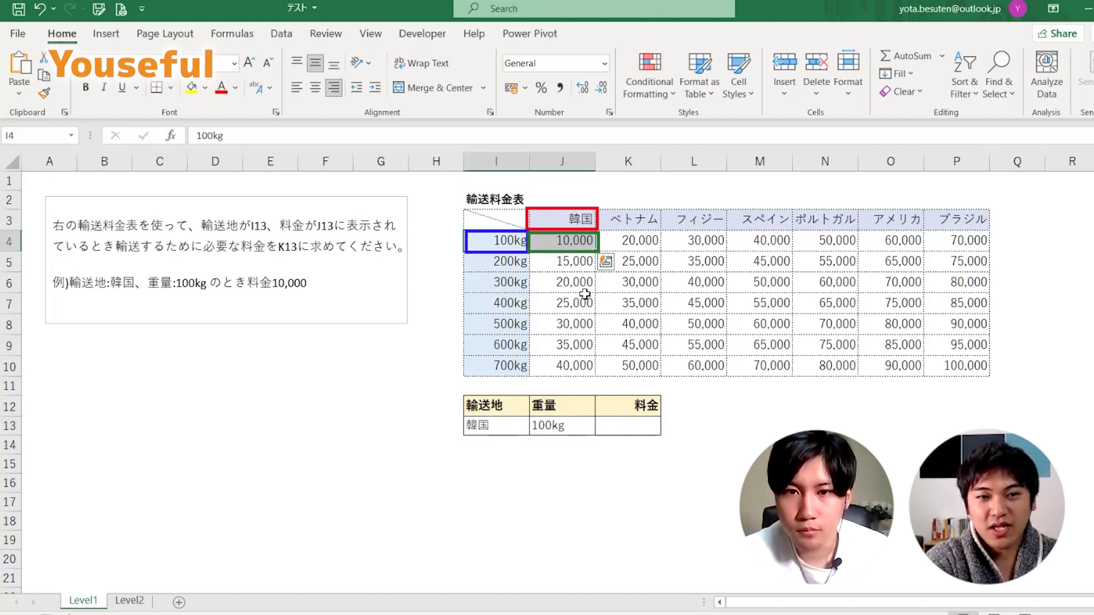
{"action": "left_click", "coordinate": [620, 429]}
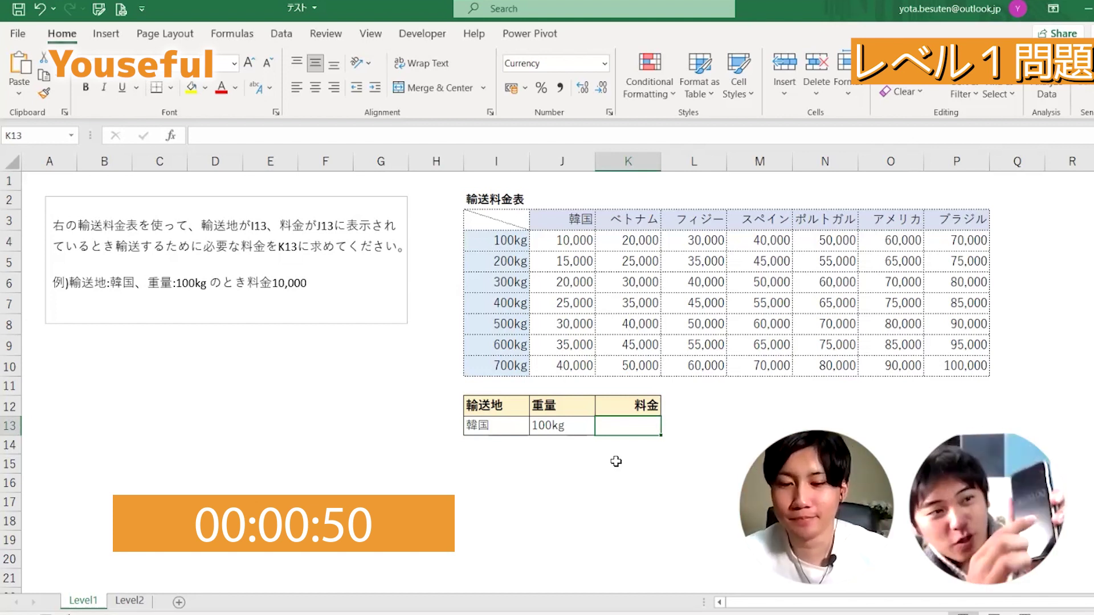
Begin an =INDEX formula over I3:P10 in K13, then delete it to start over.
{"action": "type", "text": "=I"}
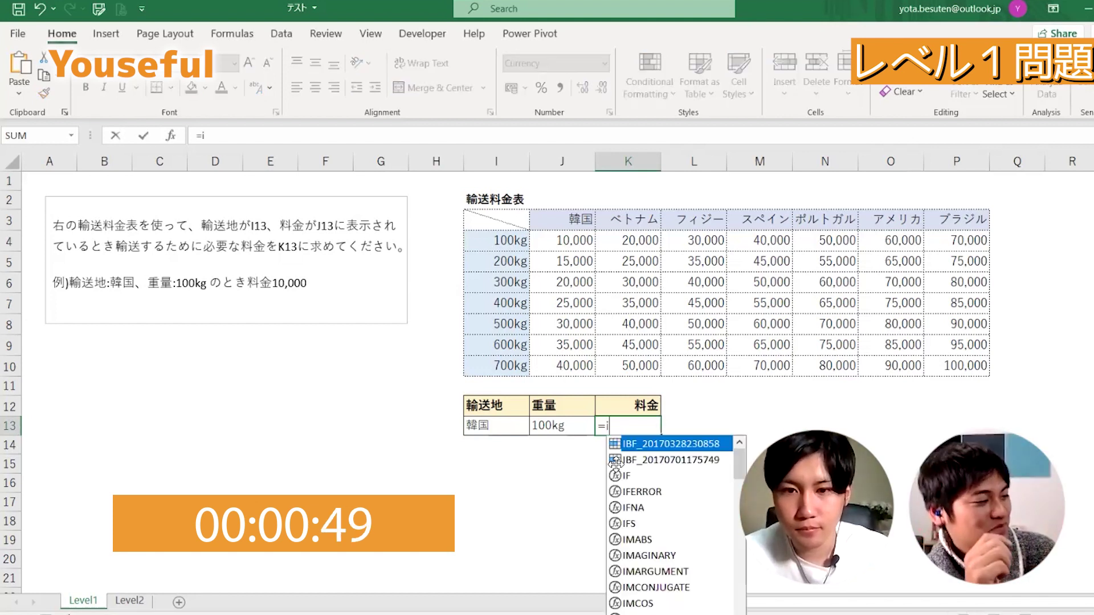
{"action": "type", "text": "NDEX("}
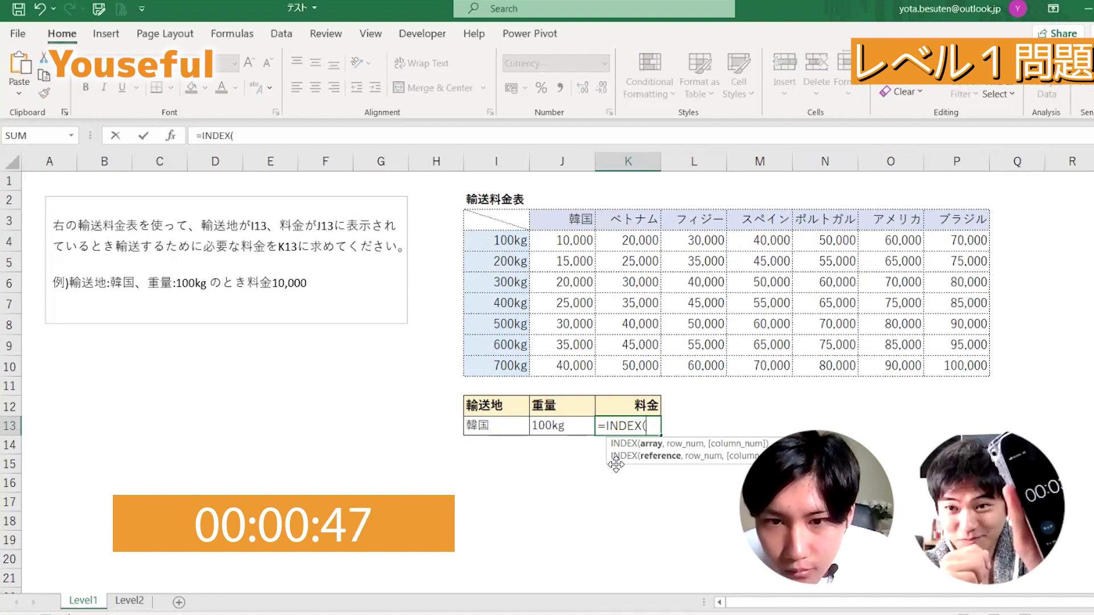
{"action": "key", "text": "Up"}
{"action": "key", "text": "Up"}
{"action": "key", "text": "Up"}
{"action": "key", "text": "Up"}
{"action": "key", "text": "Left"}
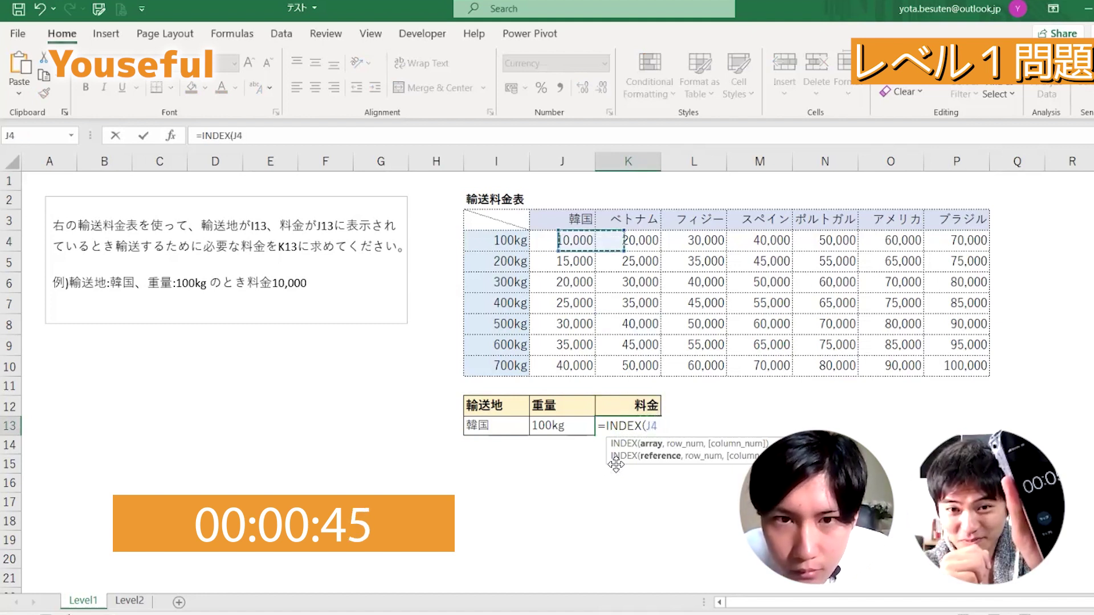
{"action": "key", "text": "Left"}
{"action": "key", "text": "Up"}
{"action": "key", "text": "BackSpace"}
{"action": "key", "text": "BackSpace"}
{"action": "key", "text": "BackSpace"}
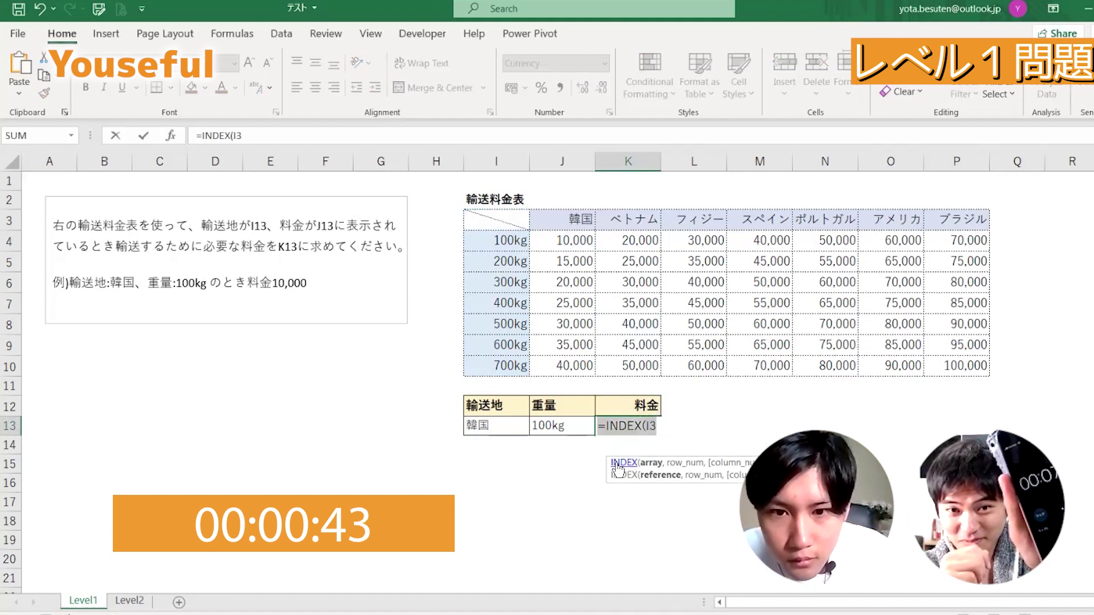
{"action": "key", "text": "Up"}
{"action": "key", "text": "Up"}
{"action": "key", "text": "Up"}
{"action": "key", "text": "Up"}
{"action": "key", "text": "Up"}
{"action": "key", "text": "Up"}
{"action": "key", "text": "Left"}
{"action": "key", "text": "Left"}
{"action": "key", "text": "Down"}
{"action": "key", "text": "Down"}
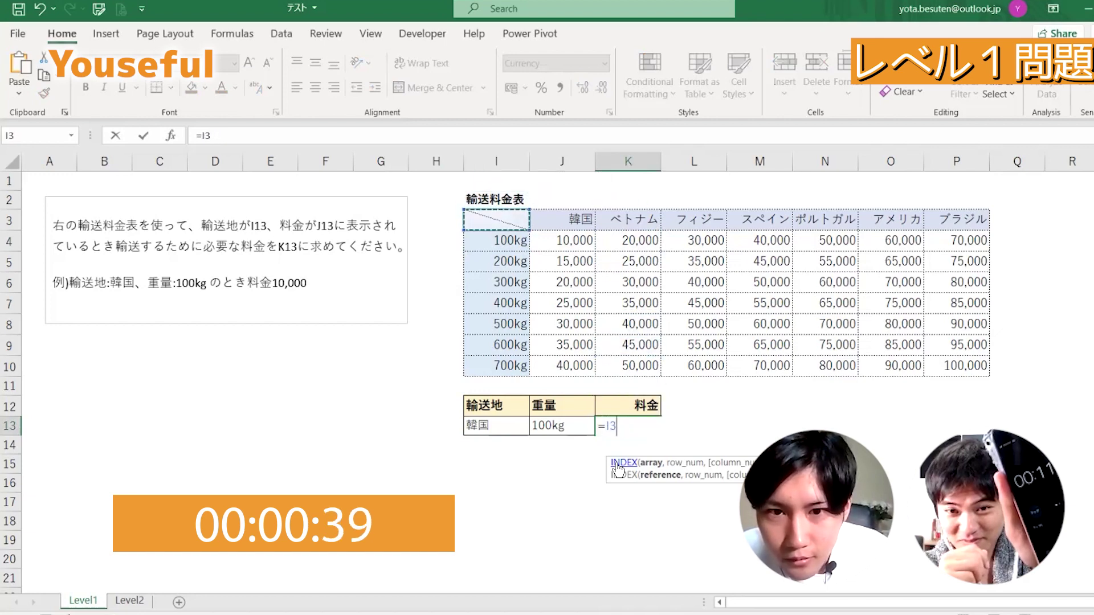
{"action": "key", "text": "ctrl+shift+Right"}
{"action": "key", "text": "ctrl+shift+Down"}
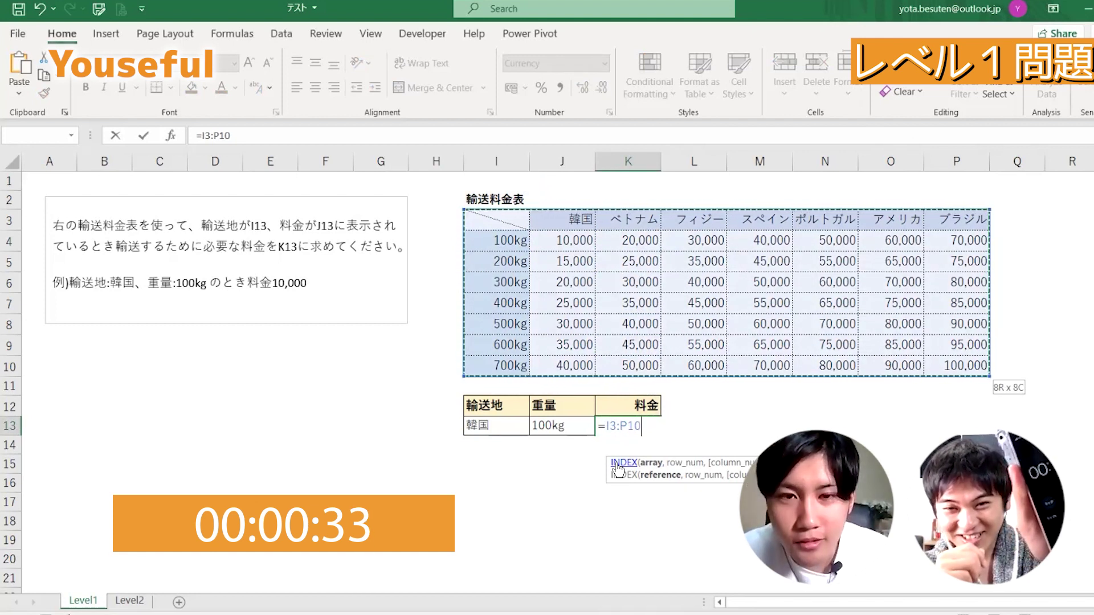
{"action": "type", "text": ","}
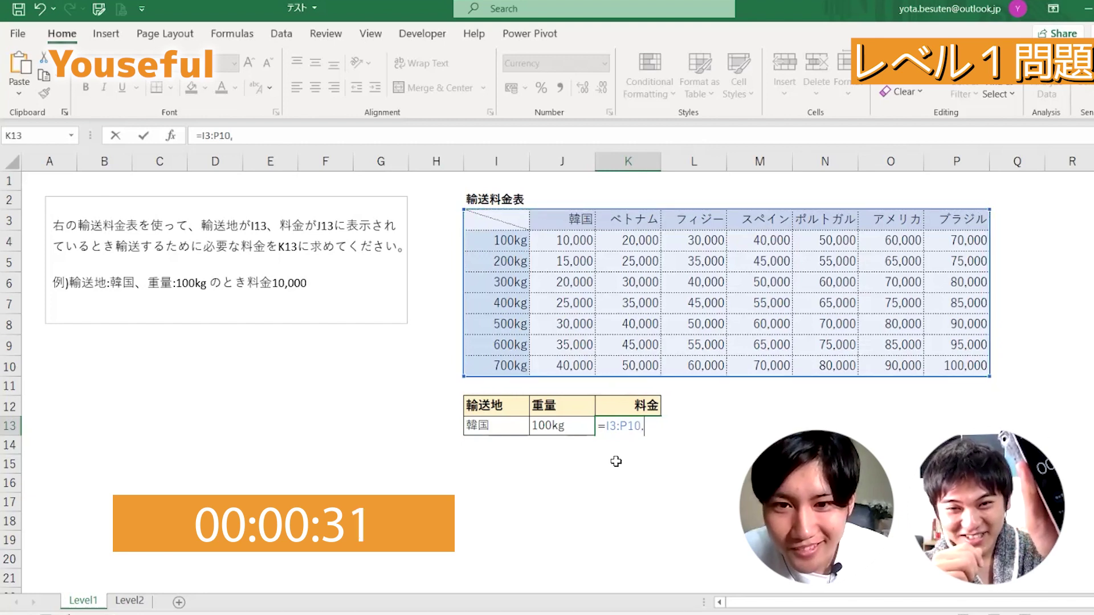
{"action": "key", "text": "BackSpace"}
{"action": "key", "text": "BackSpace"}
{"action": "key", "text": "BackSpace"}
{"action": "key", "text": "BackSpace"}
{"action": "key", "text": "BackSpace"}
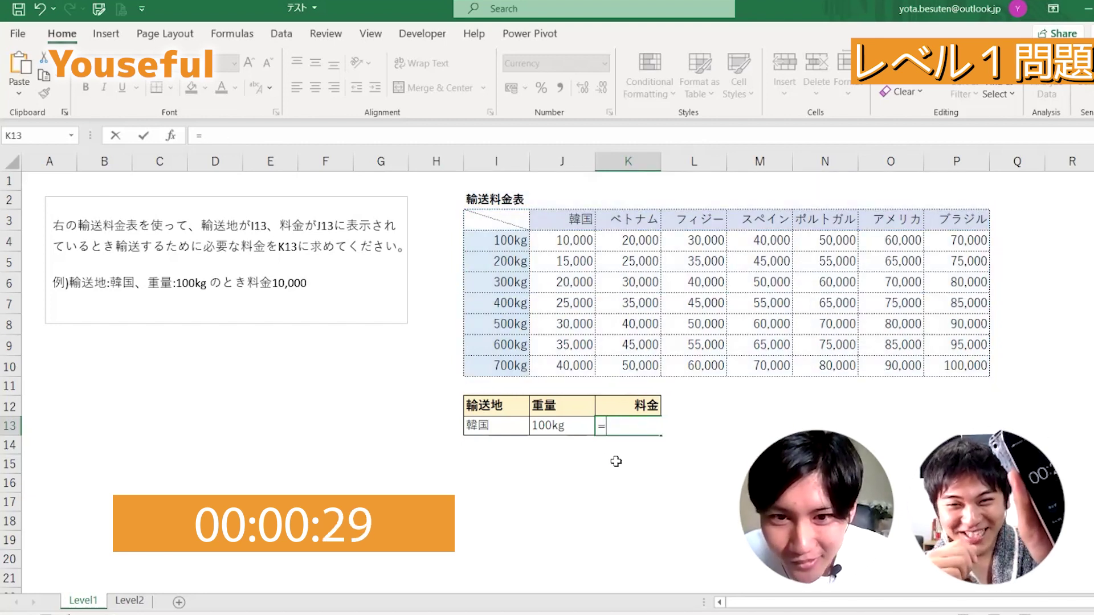
Retype INDEX with the rate table I3:P10 as its array.
{"action": "type", "text": "i"}
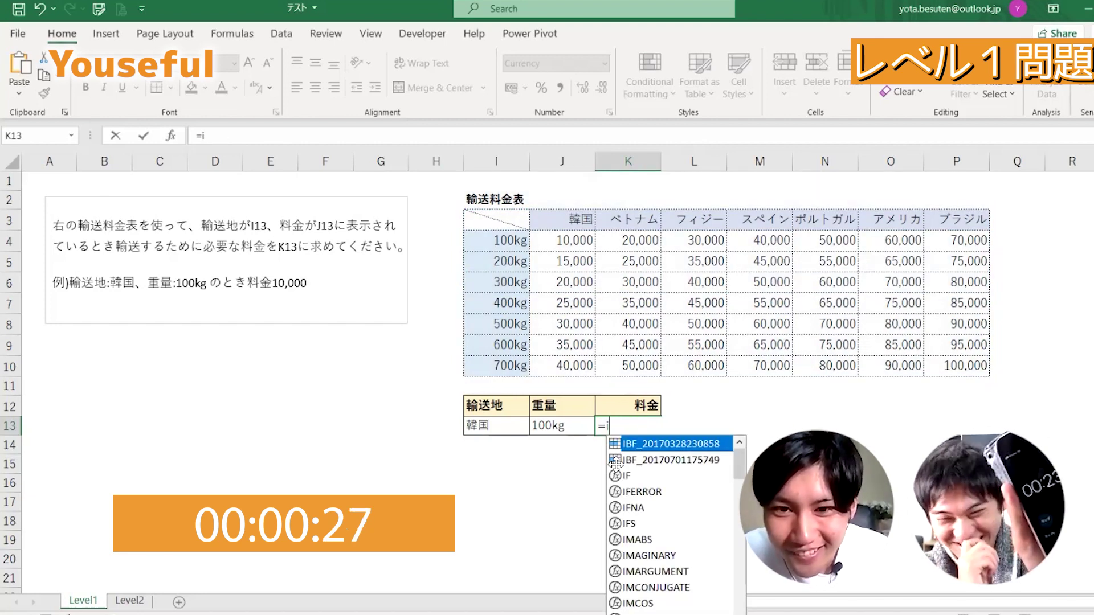
{"action": "type", "text": "ndex("}
{"action": "key", "text": "Up"}
{"action": "key", "text": "Up"}
{"action": "key", "text": "Up"}
{"action": "key", "text": "Left"}
{"action": "key", "text": "Up"}
{"action": "key", "text": "Up"}
{"action": "key", "text": "Left"}
{"action": "key", "text": "Up"}
{"action": "key", "text": "Up"}
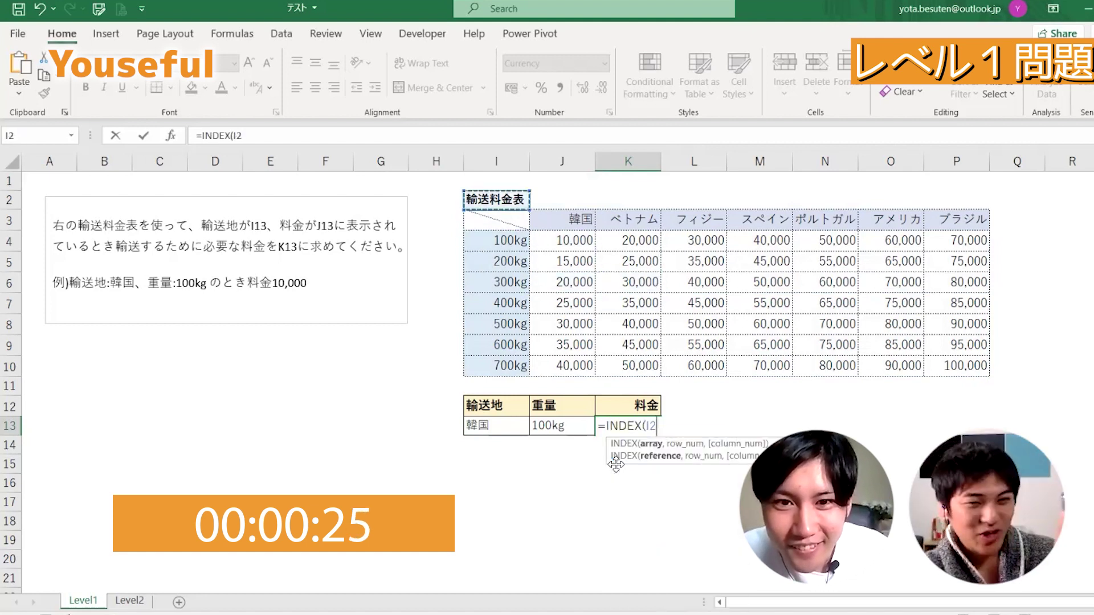
{"action": "key", "text": "Down"}
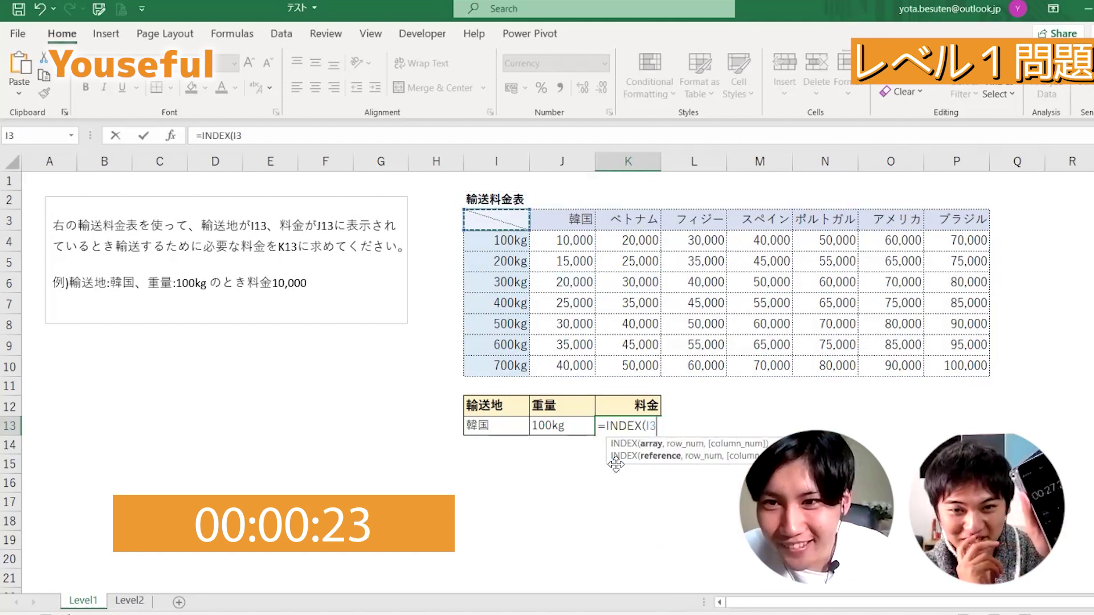
{"action": "key", "text": "ctrl+shift+Right"}
{"action": "key", "text": "ctrl+shift+Down"}
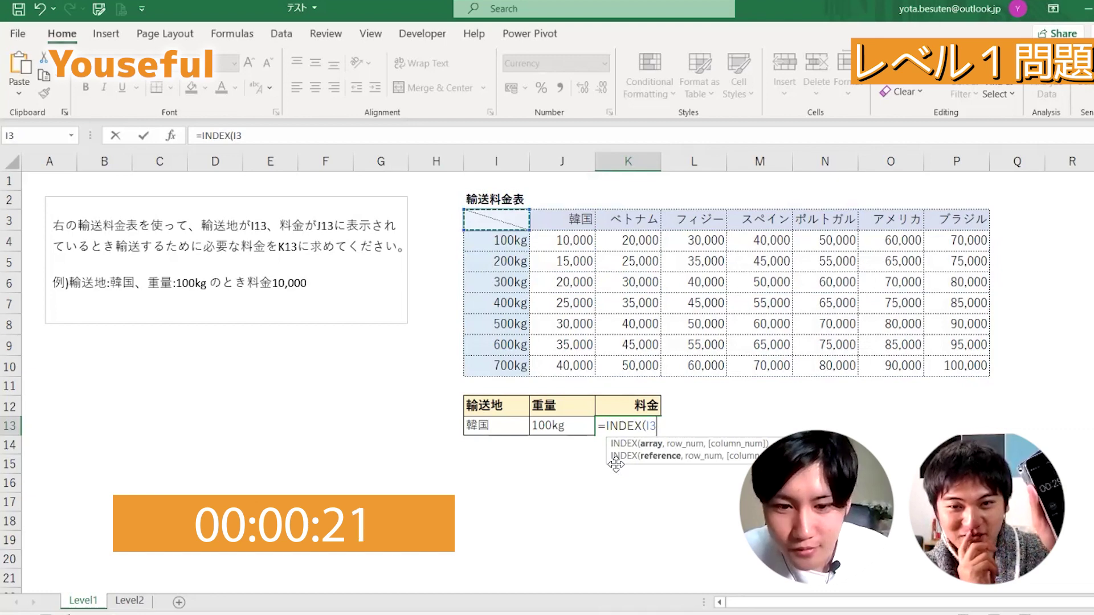
{"action": "type", "text": ":P10,"}
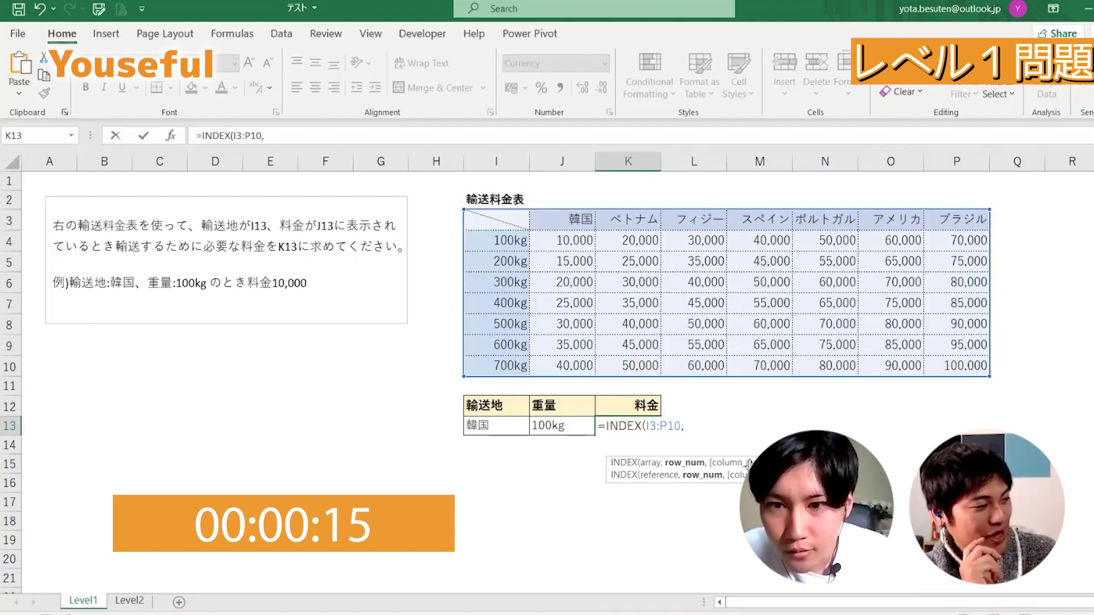
Add MATCH(J13,I4:I10,false) as the weight row lookup.
{"action": "type", "text": "MATCH("}
{"action": "key", "text": "Left"}
{"action": "key", "text": "Left"}
{"action": "key", "text": "Right"}
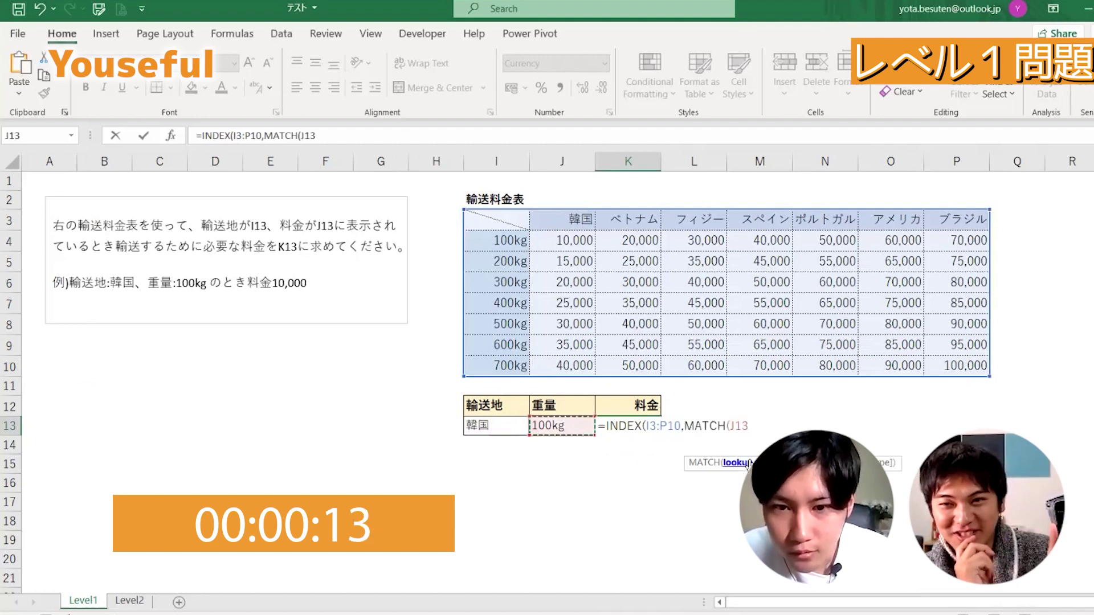
{"action": "type", "text": ","}
{"action": "key", "text": "Up"}
{"action": "key", "text": "Up"}
{"action": "key", "text": "Up"}
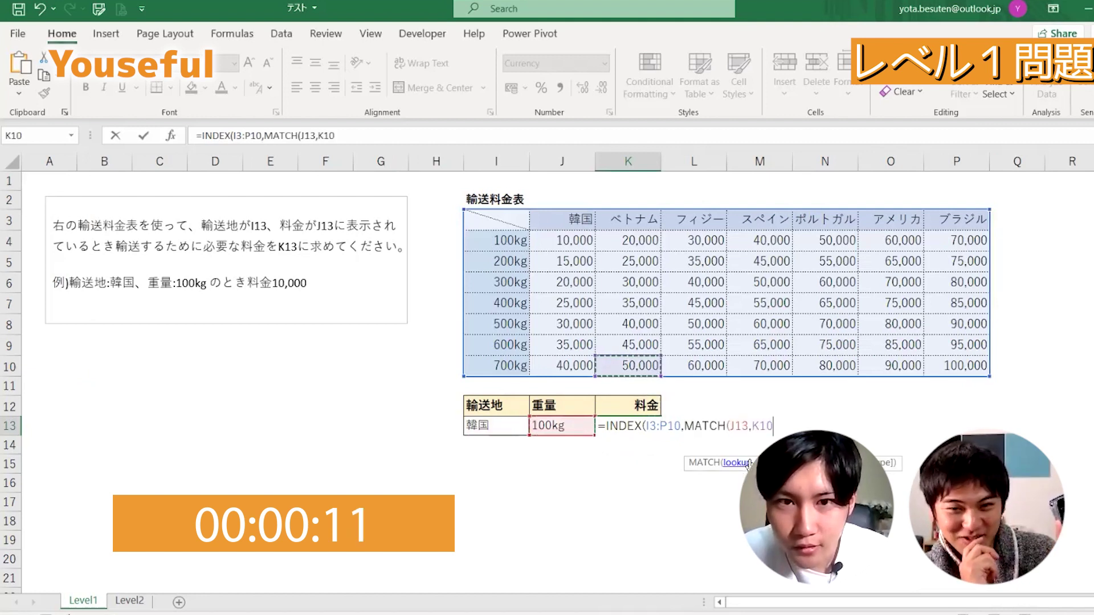
{"action": "key", "text": "Up"}
{"action": "key", "text": "Up"}
{"action": "key", "text": "Up"}
{"action": "key", "text": "Left"}
{"action": "key", "text": "Left"}
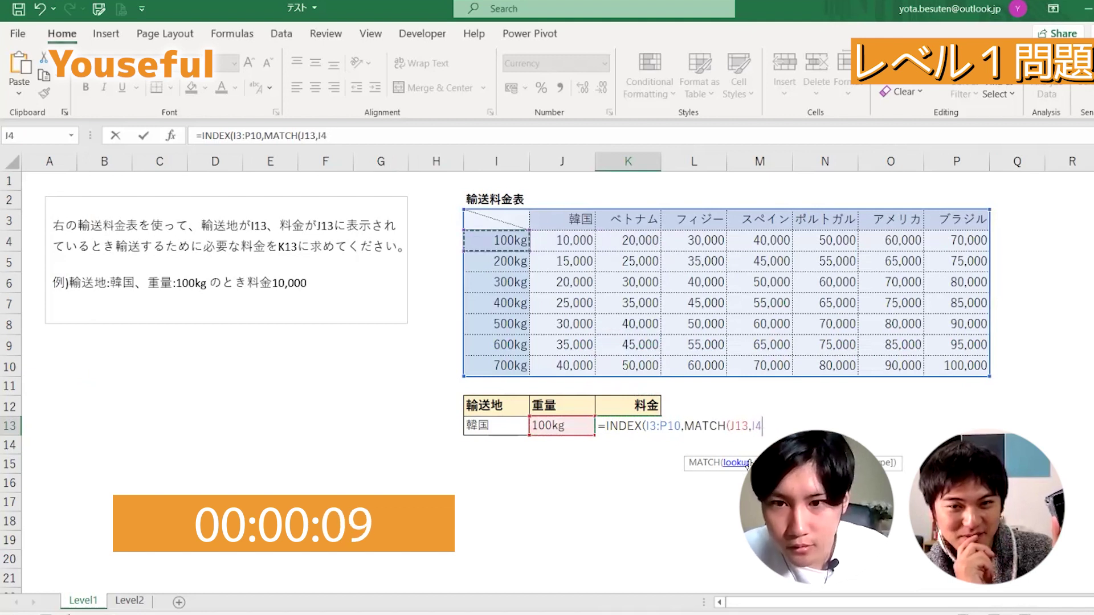
{"action": "key", "text": "ctrl+shift+Down"}
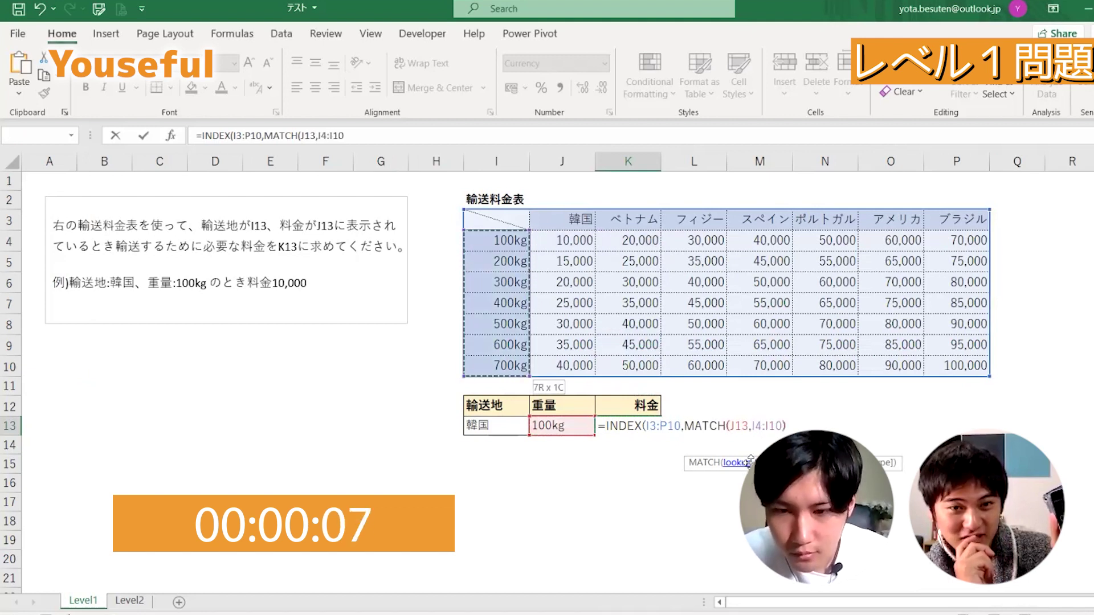
{"action": "type", "text": "),ma"}
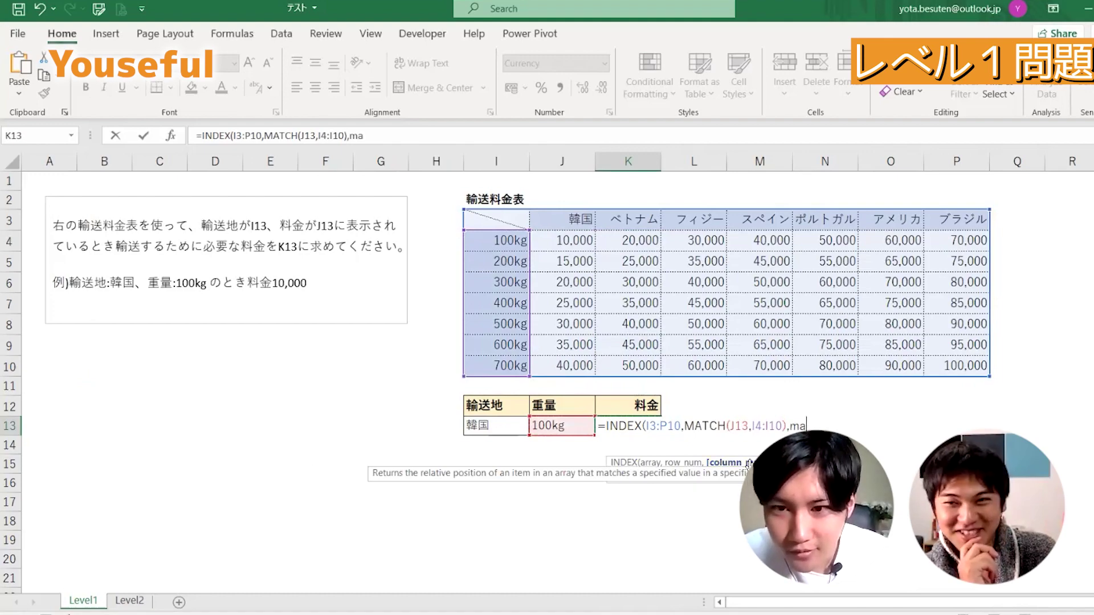
{"action": "key", "text": "BackSpace"}
{"action": "key", "text": "BackSpace"}
{"action": "key", "text": "BackSpace"}
{"action": "key", "text": "BackSpace"}
{"action": "type", "text": ",false"}
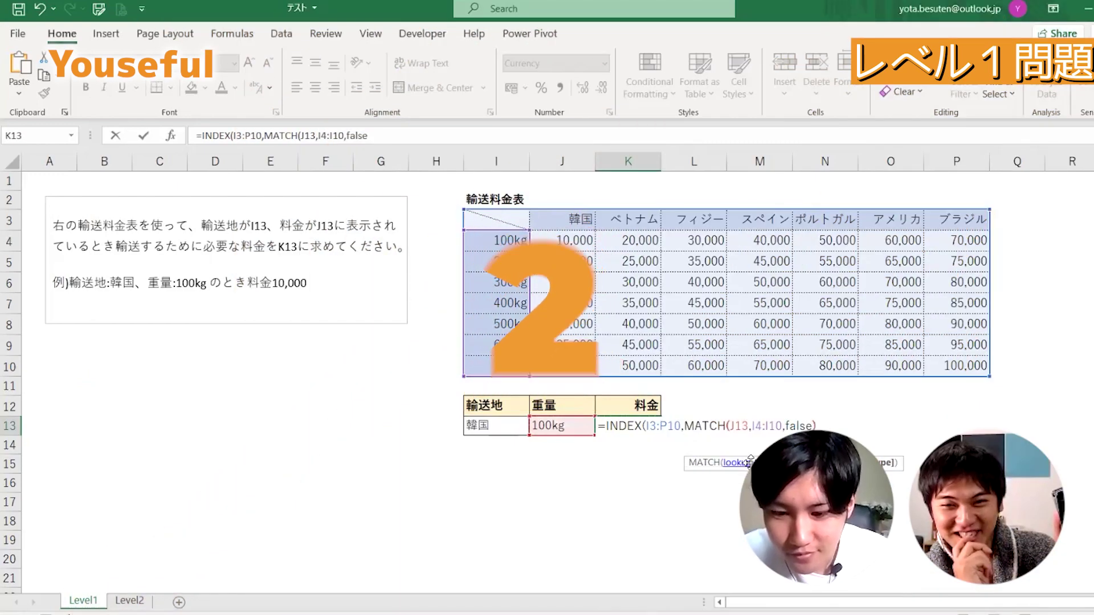
{"action": "type", "text": "),"}
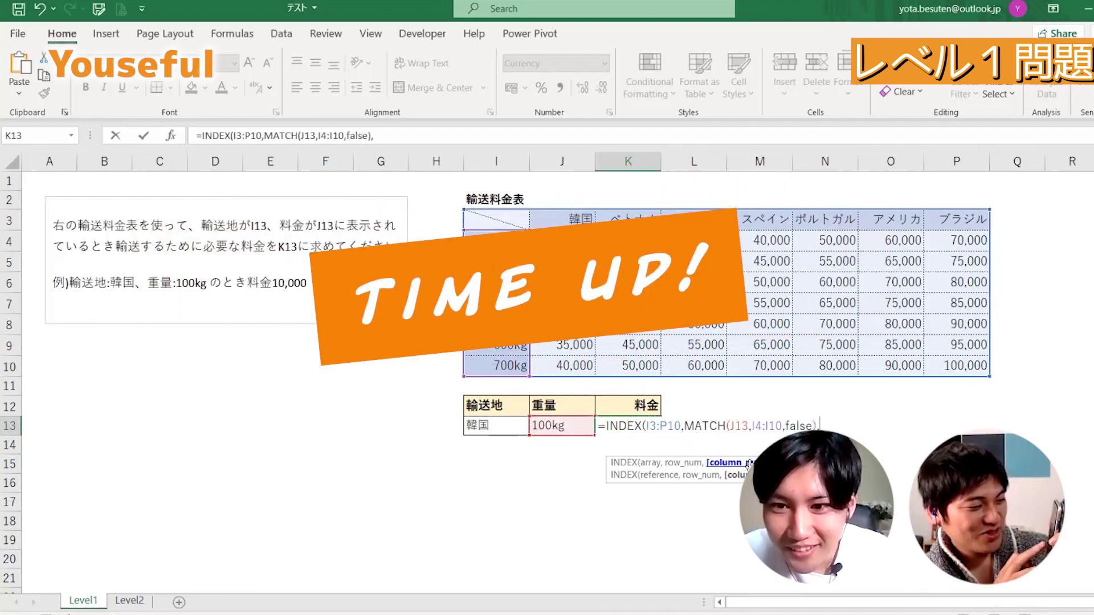
{"action": "type", "text": "MATCH("}
Add MATCH(I13,J3:P3,false) as the destination column lookup, enter it, and reselect K13.
{"action": "key", "text": "Left"}
{"action": "key", "text": "Left"}
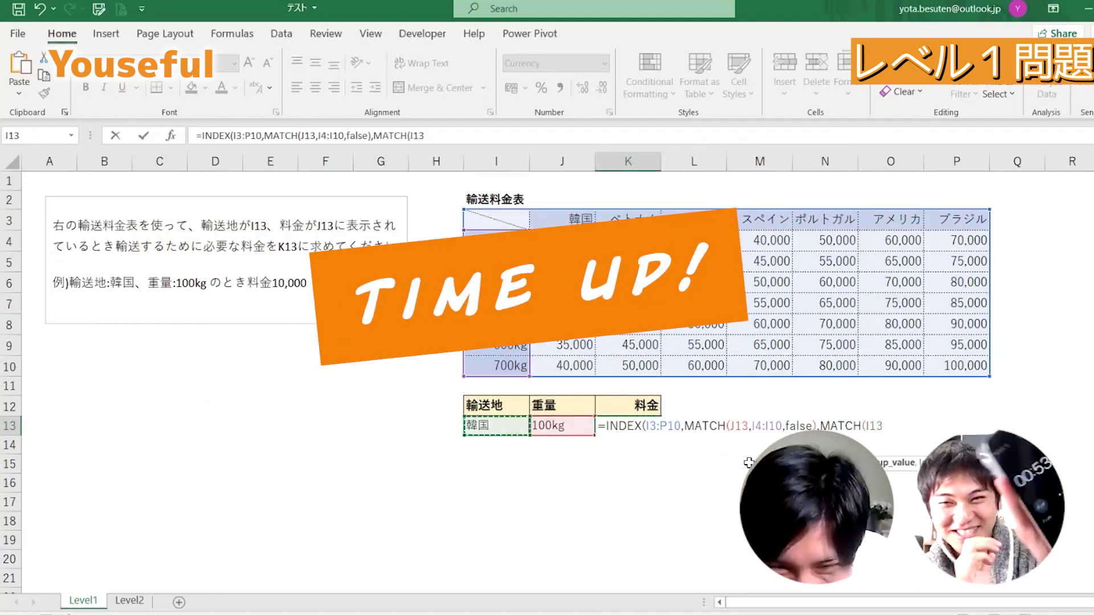
{"action": "type", "text": ","}
{"action": "key", "text": "Up"}
{"action": "key", "text": "Up"}
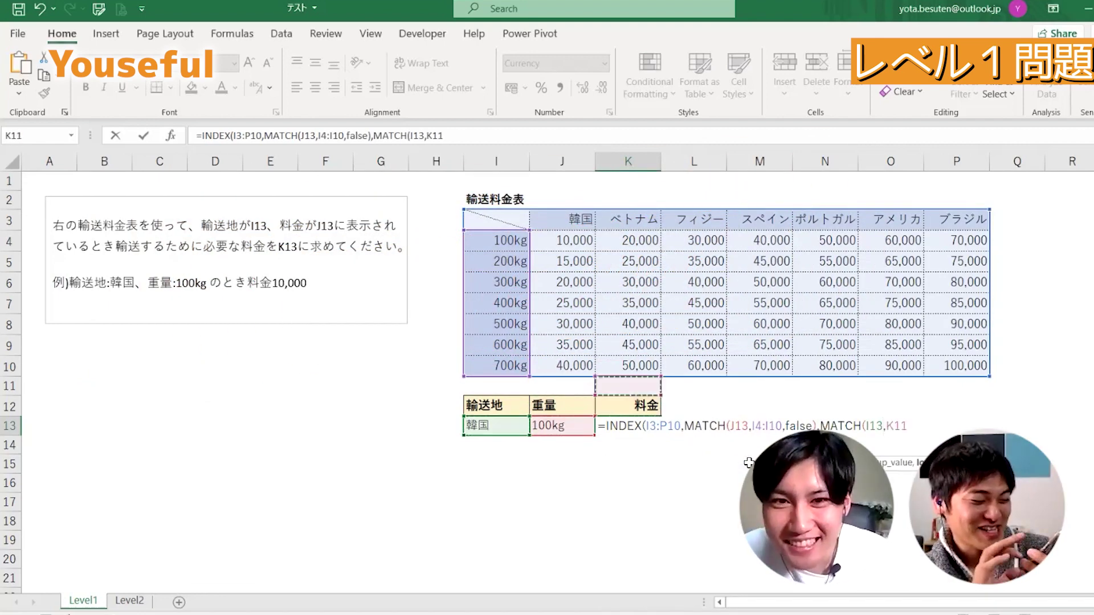
{"action": "key", "text": "Up"}
{"action": "key", "text": "Up"}
{"action": "key", "text": "Up"}
{"action": "key", "text": "Up"}
{"action": "key", "text": "Up"}
{"action": "key", "text": "Up"}
{"action": "key", "text": "Left"}
{"action": "key", "text": "Up"}
{"action": "key", "text": "Up"}
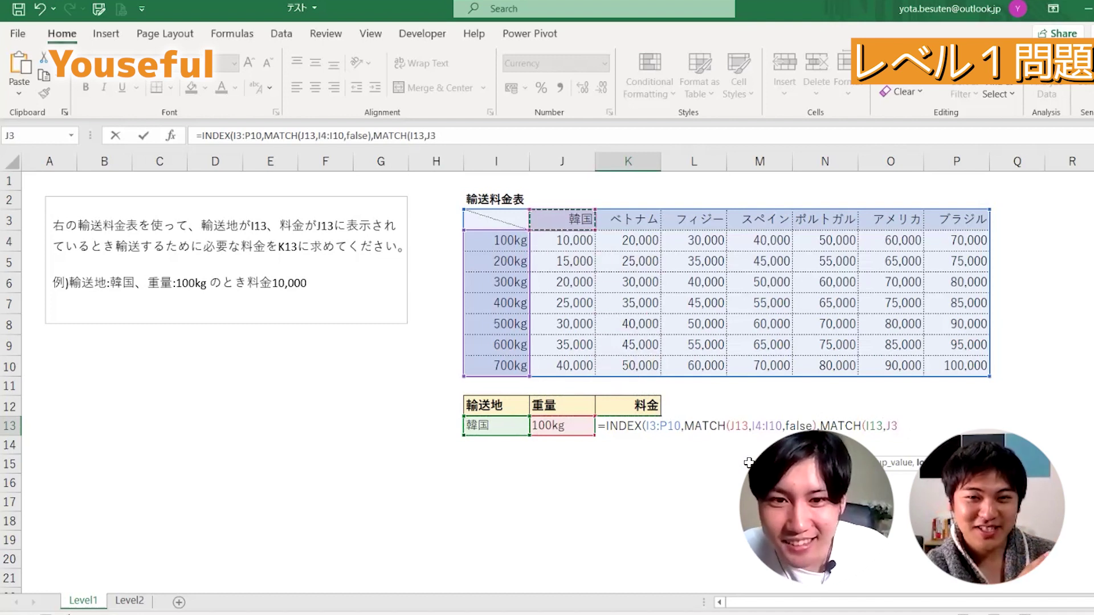
{"action": "key", "text": "ctrl+shift+Right"}
{"action": "type", "text": ",false"}
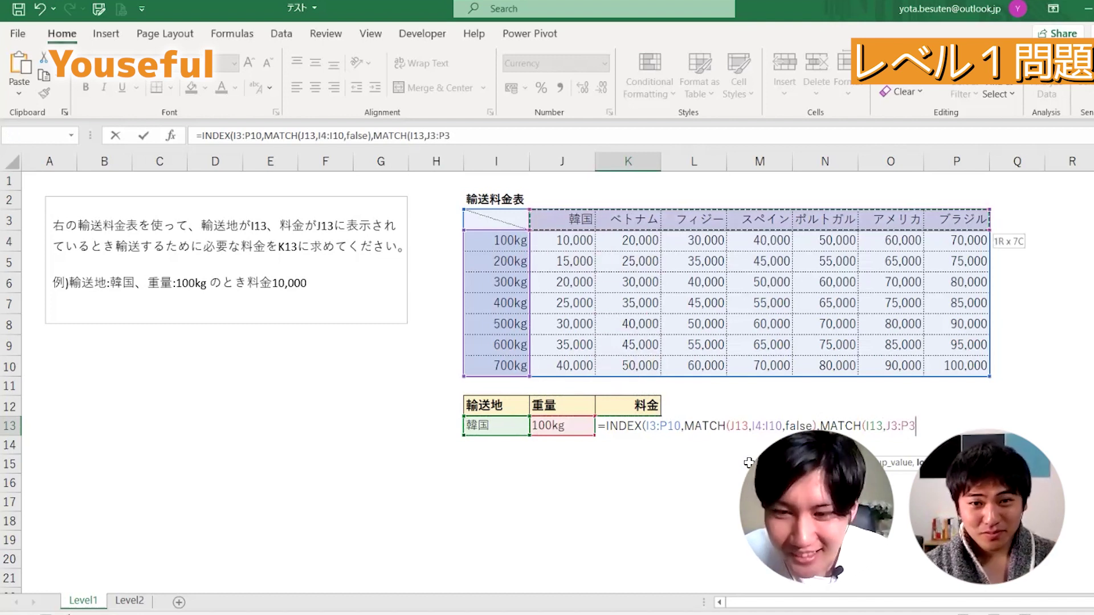
{"action": "type", "text": ")"}
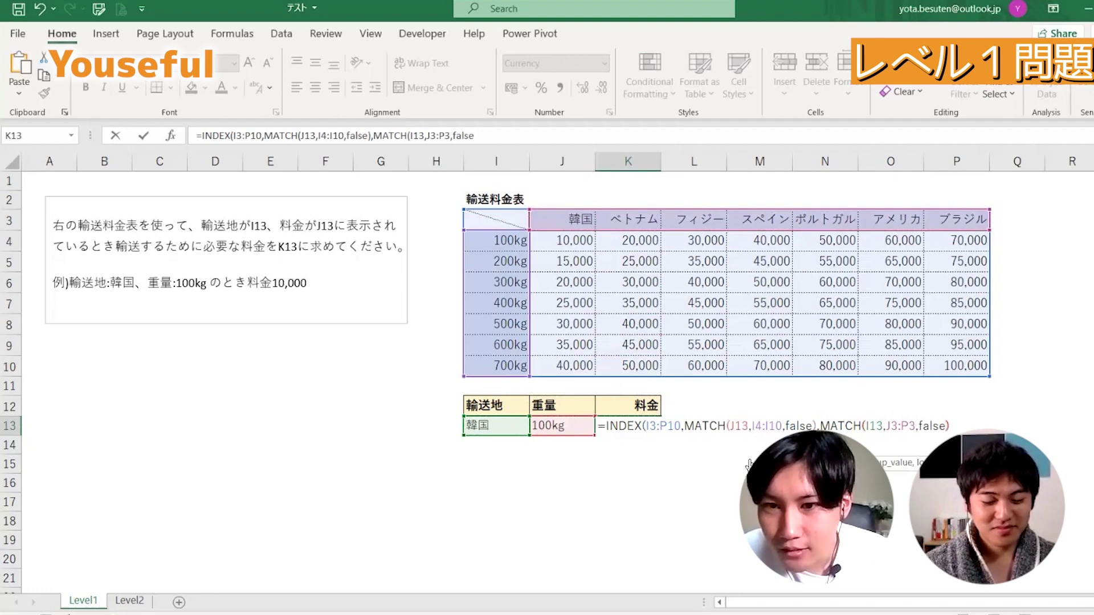
{"action": "type", "text": ")"}
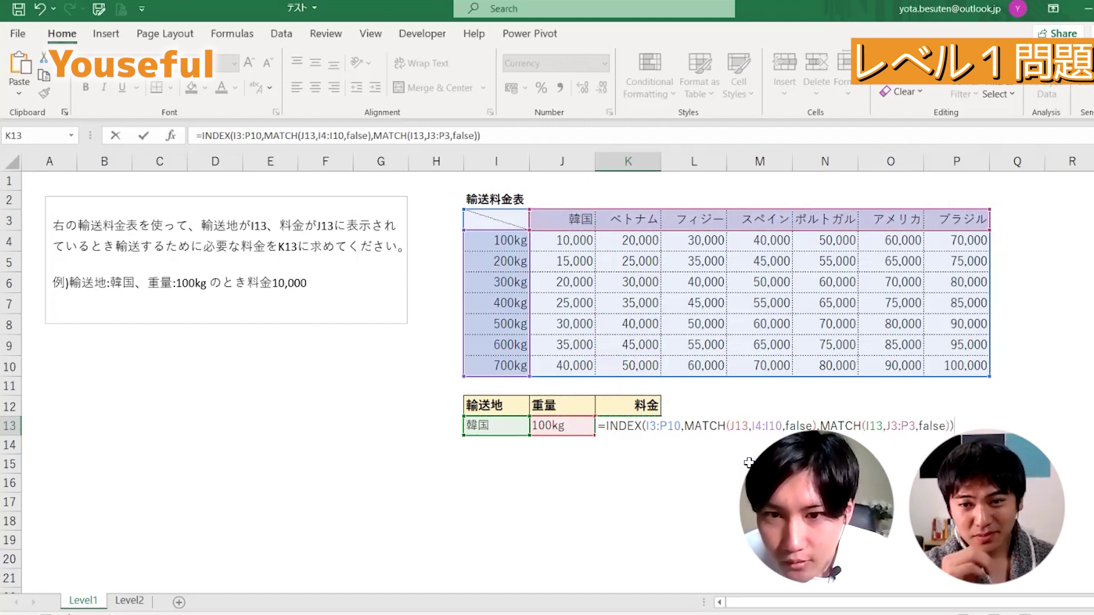
{"action": "key", "text": "Return"}
{"action": "left_click", "coordinate": [631, 424]}
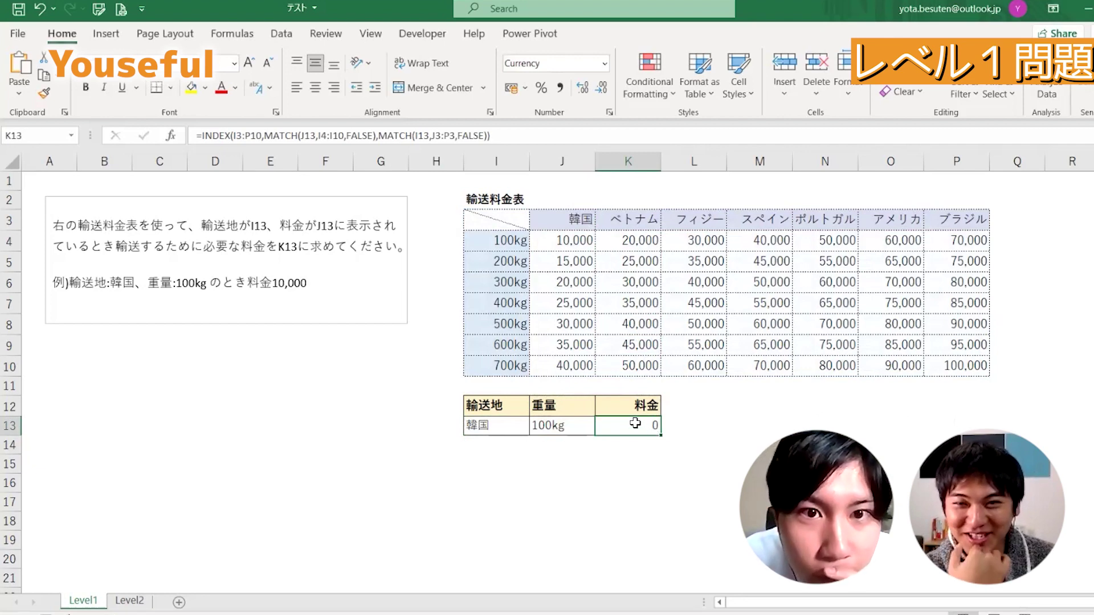
Inspect K13's formula, then use Evaluate Formula to show the weight MATCH returns 1.
{"action": "double_click", "coordinate": [626, 424]}
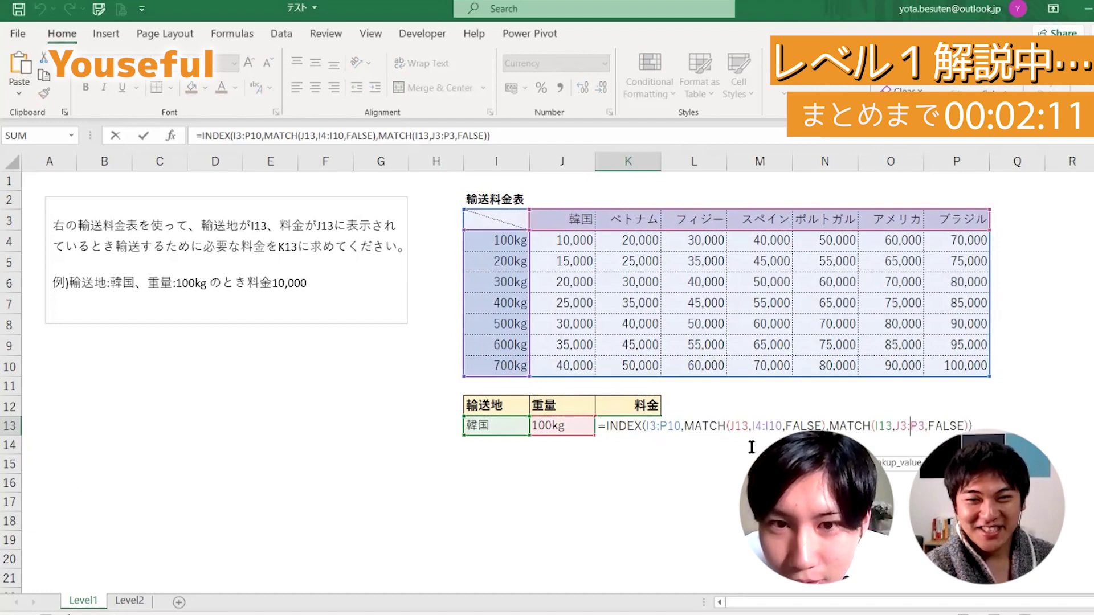
{"action": "left_click", "coordinate": [682, 426]}
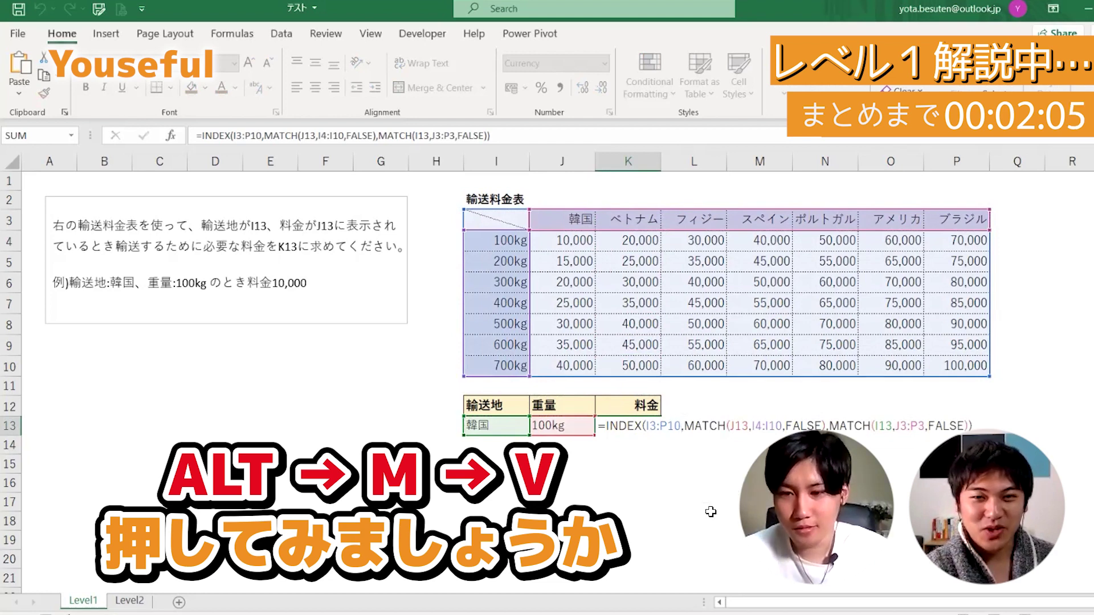
{"action": "key", "text": "alt+m"}
{"action": "key", "text": "v"}
{"action": "left_click", "coordinate": [577, 351]}
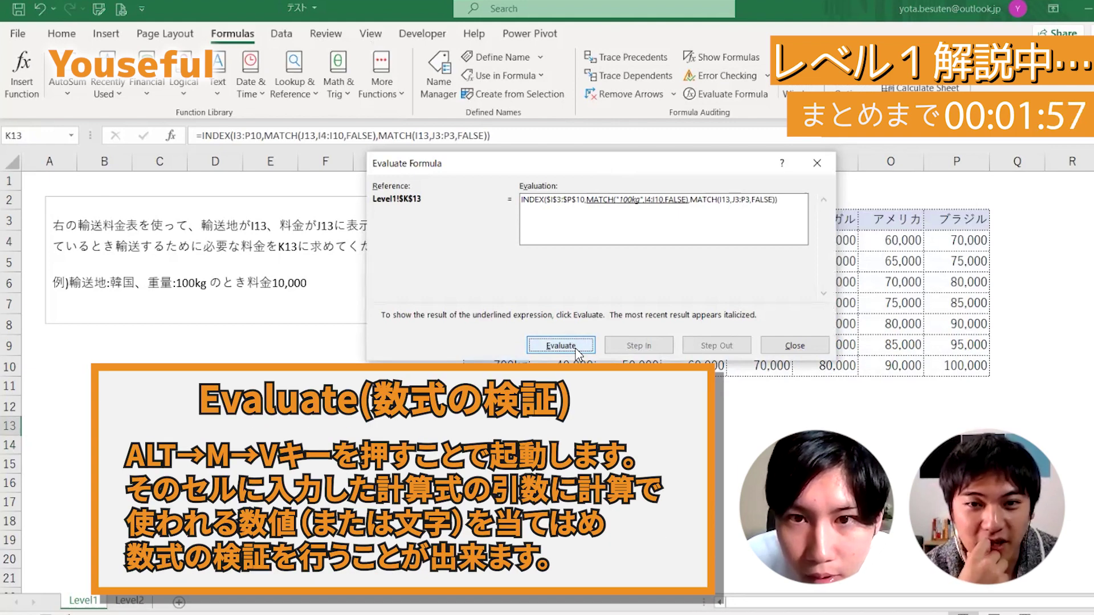
{"action": "left_click", "coordinate": [577, 350]}
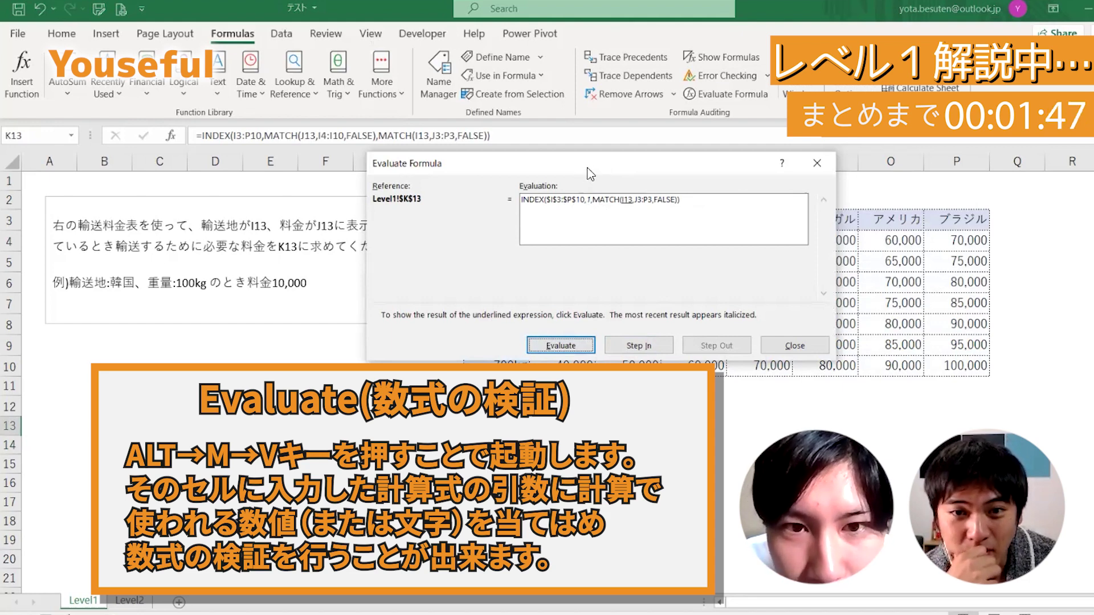
Continue evaluating: the destination MATCH returns 1 and the final INDEX gives 0.
{"action": "left_click_drag", "start_coordinate": [590, 174], "coordinate": [200, 209]}
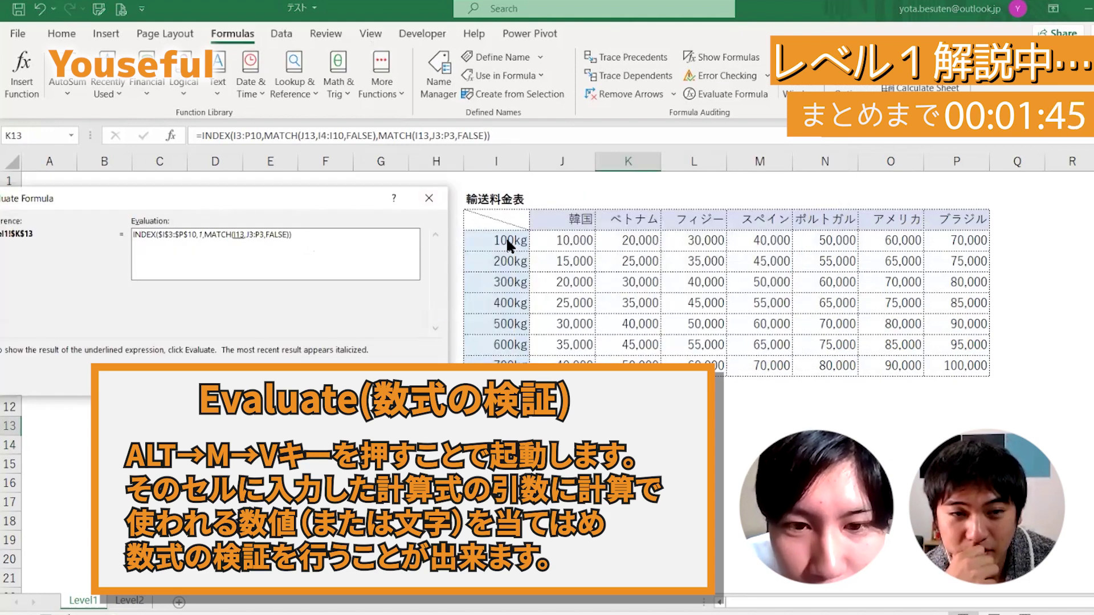
{"action": "left_click_drag", "start_coordinate": [348, 197], "coordinate": [466, 165]}
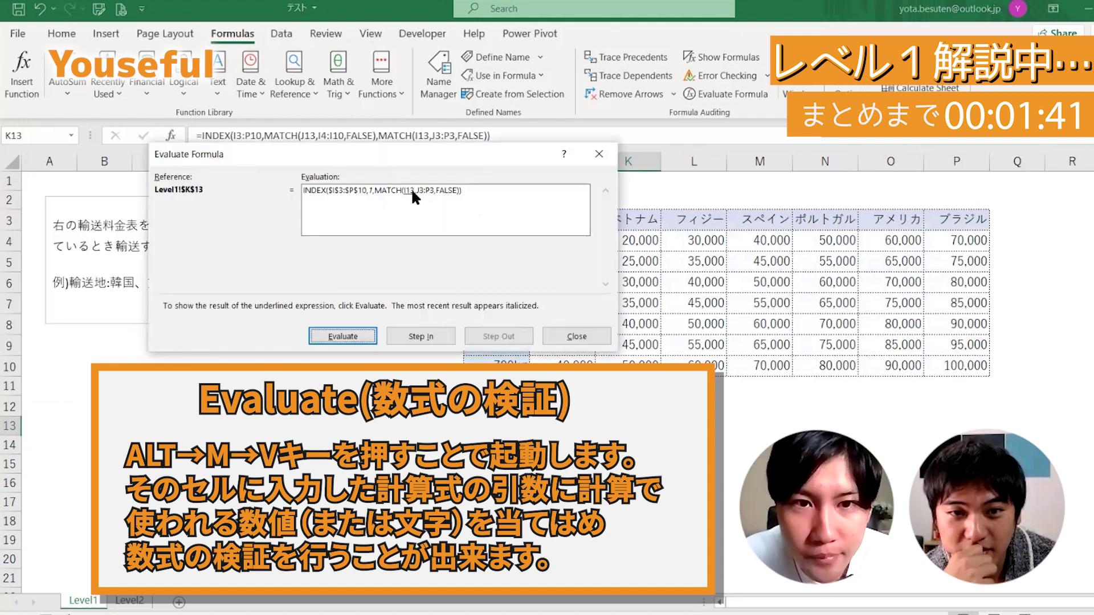
{"action": "left_click", "coordinate": [368, 337]}
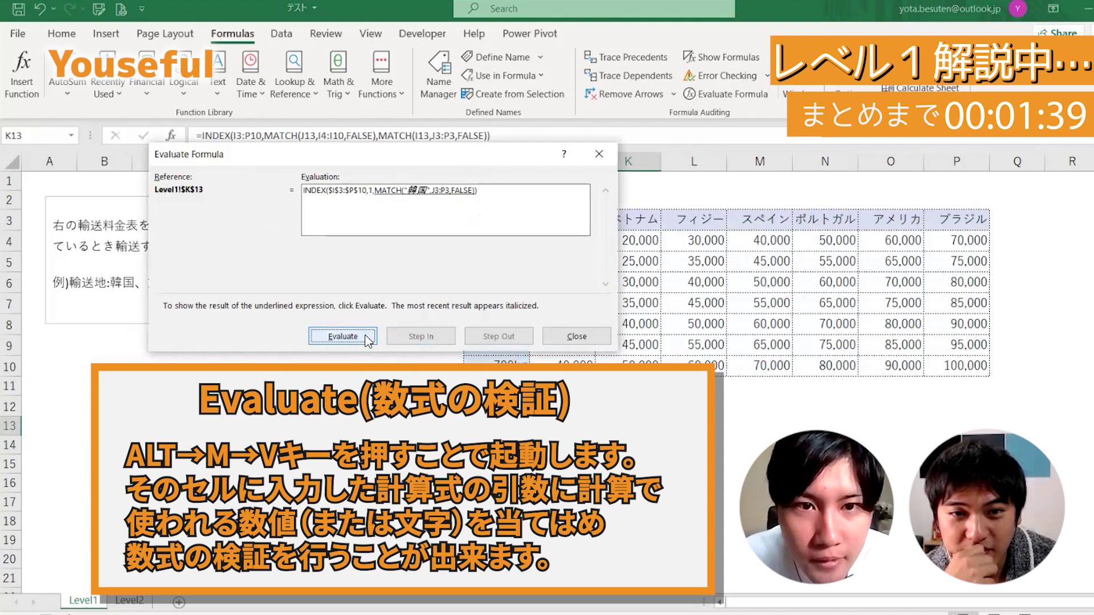
{"action": "left_click", "coordinate": [368, 337]}
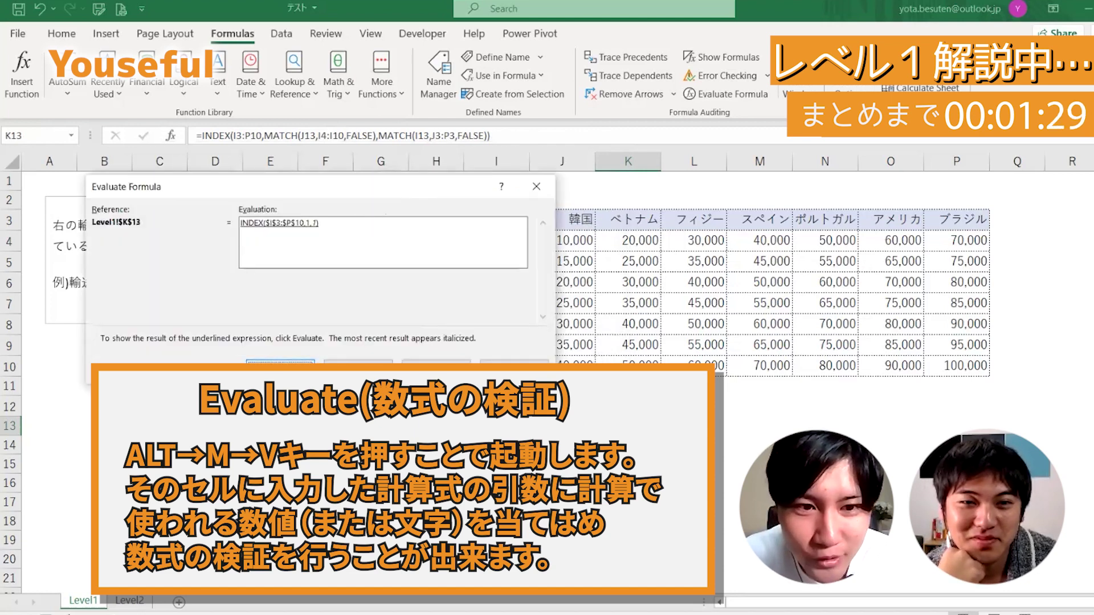
{"action": "key", "text": "Return"}
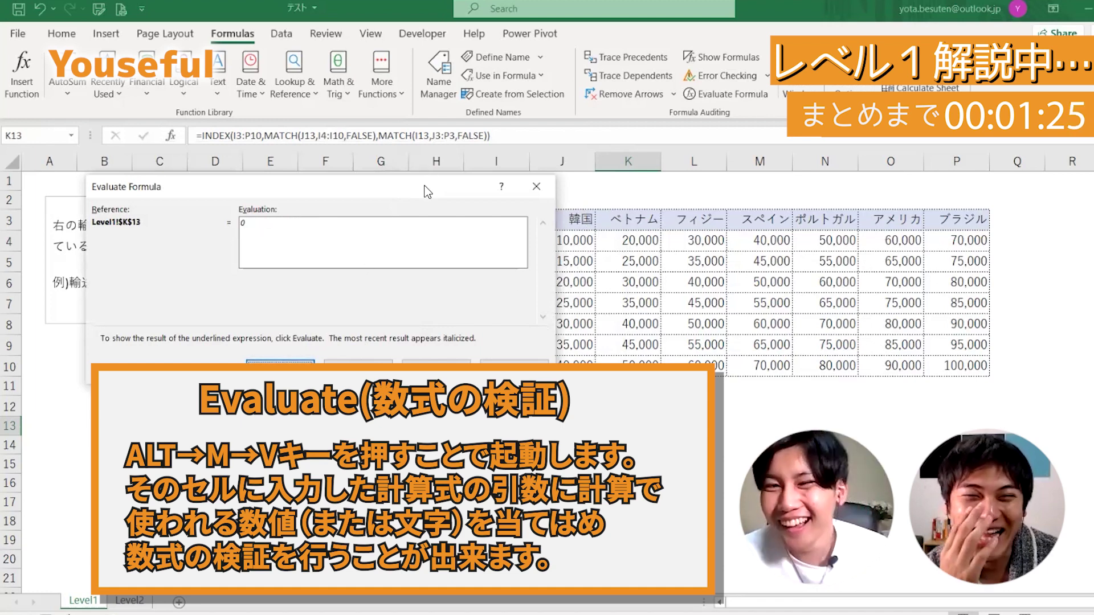
{"action": "left_click_drag", "start_coordinate": [424, 188], "coordinate": [392, 208]}
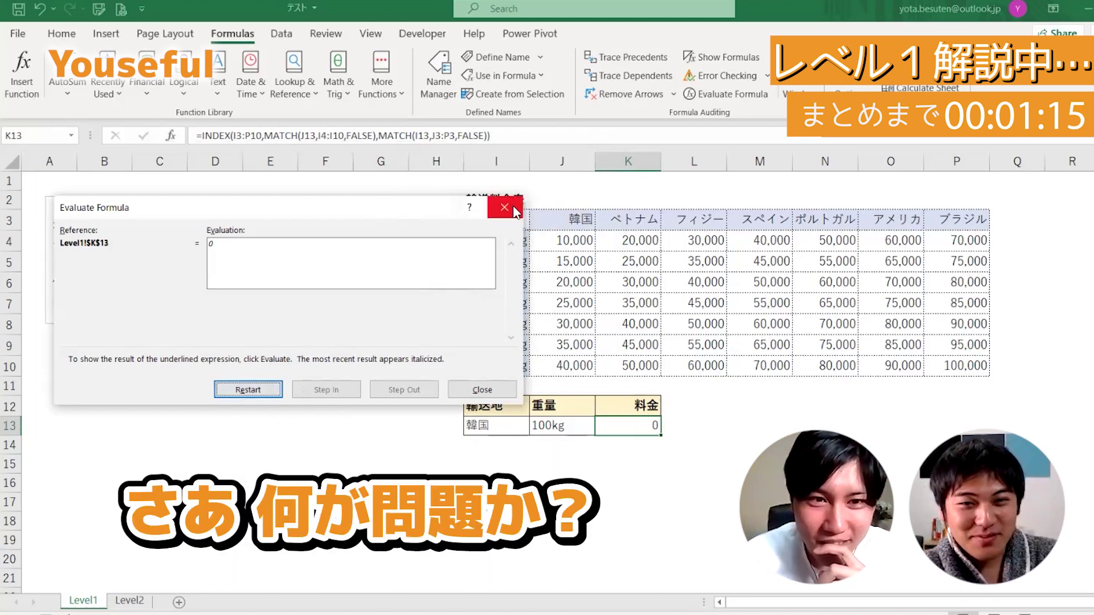
Restart and close Evaluate Formula, select the rate table I3:P10, and reopen K13's formula.
{"action": "left_click", "coordinate": [245, 388]}
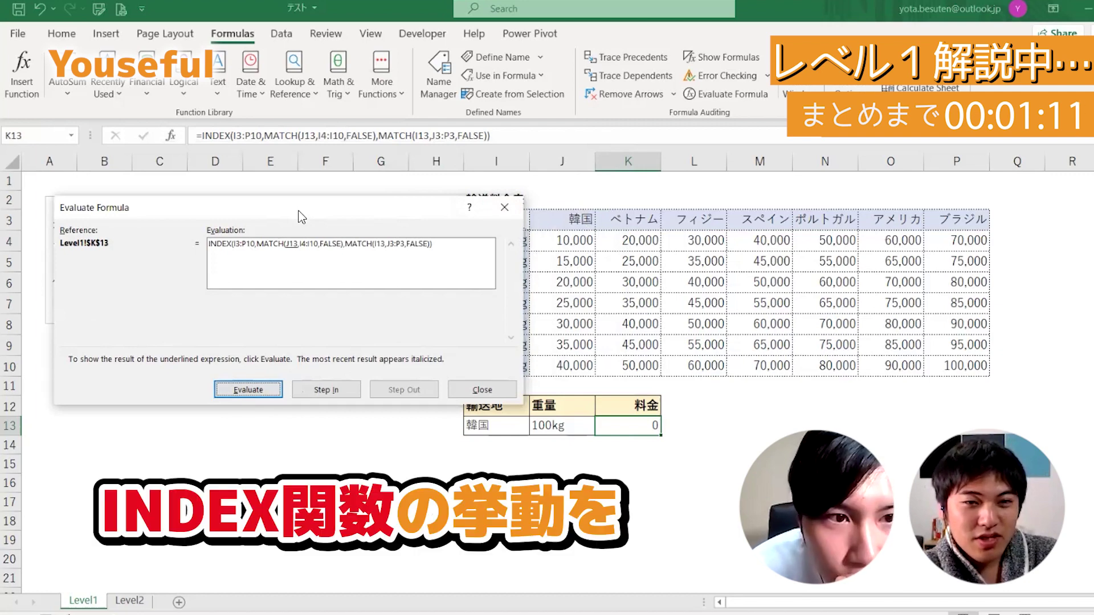
{"action": "left_click_drag", "start_coordinate": [261, 203], "coordinate": [223, 188]}
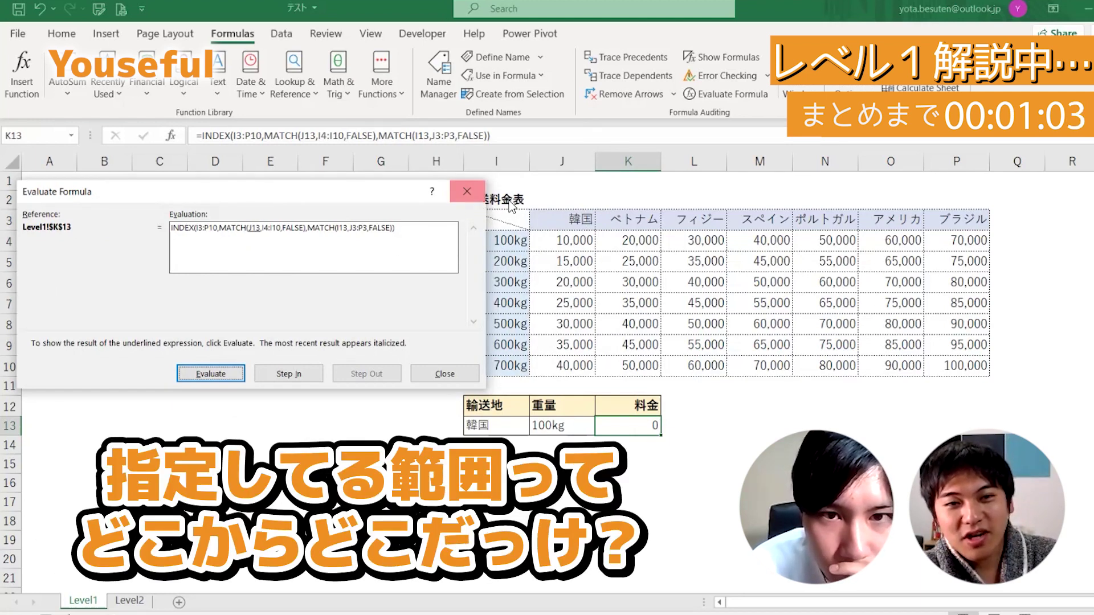
{"action": "left_click", "coordinate": [474, 197]}
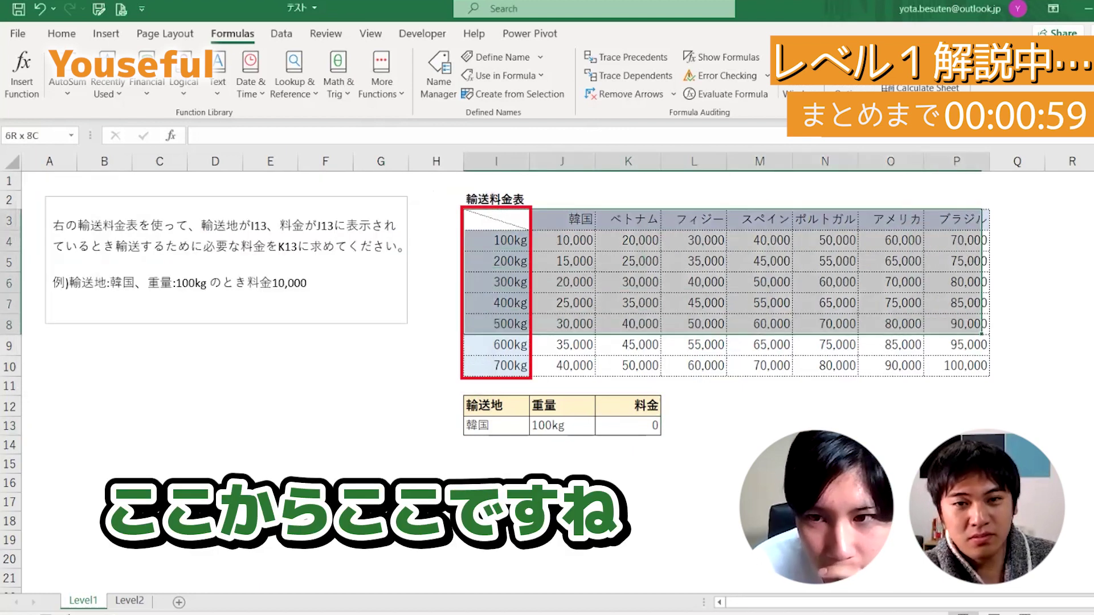
{"action": "left_click_drag", "start_coordinate": [715, 275], "coordinate": [969, 365]}
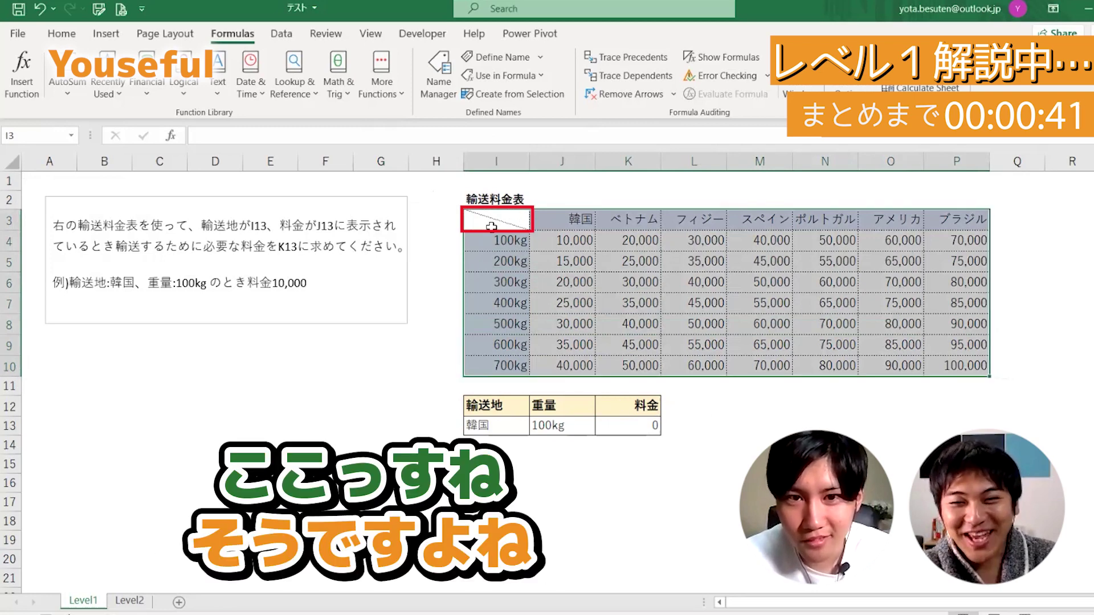
{"action": "double_click", "coordinate": [629, 430]}
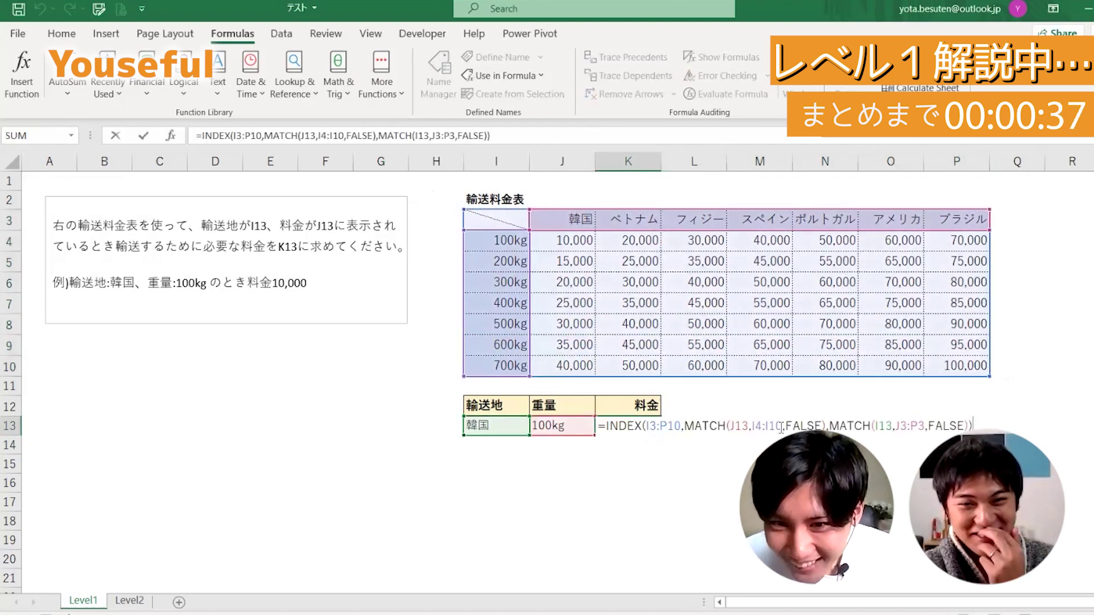
Change the MATCH ranges to I3:I10 and I3:P3 so K13 shows 10,000.
{"action": "left_click_drag", "start_coordinate": [782, 426], "coordinate": [762, 426]}
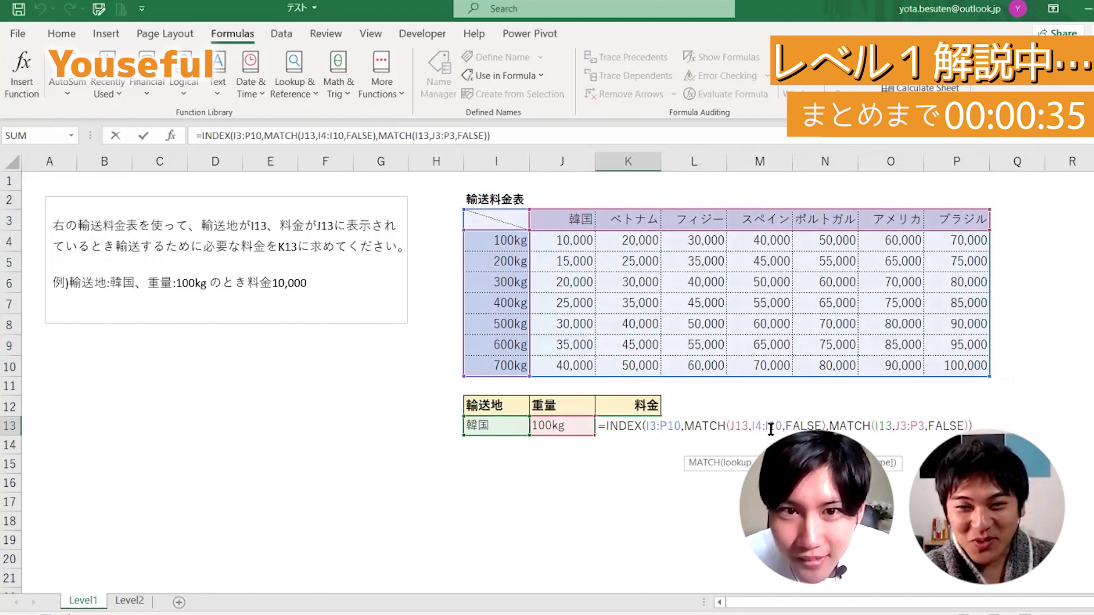
{"action": "key", "text": "BackSpace"}
{"action": "type", "text": "3"}
{"action": "key", "text": "BackSpace"}
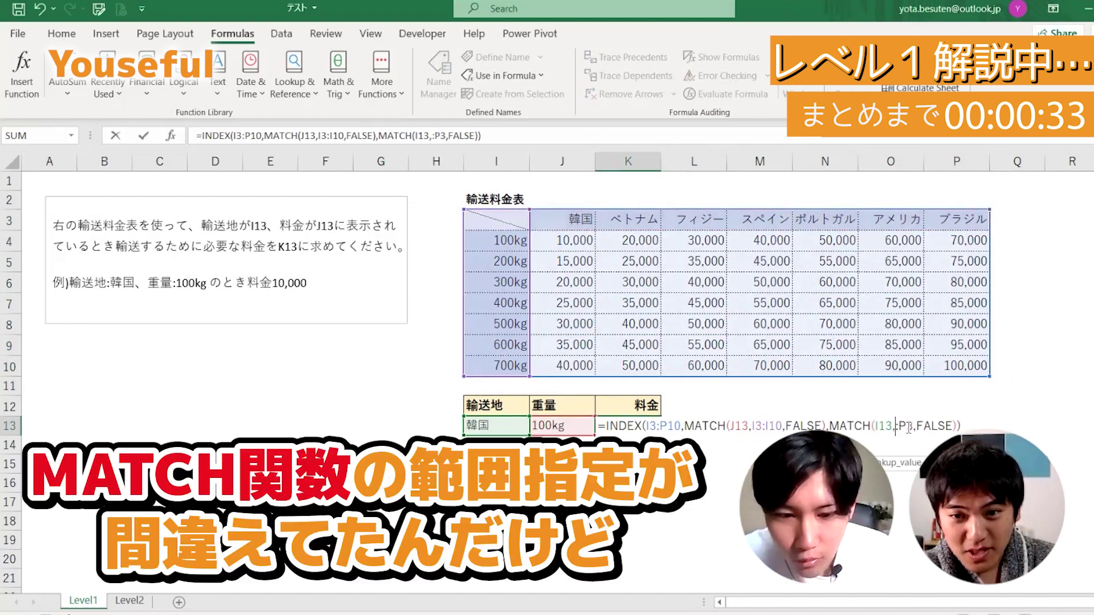
{"action": "type", "text": "I3"}
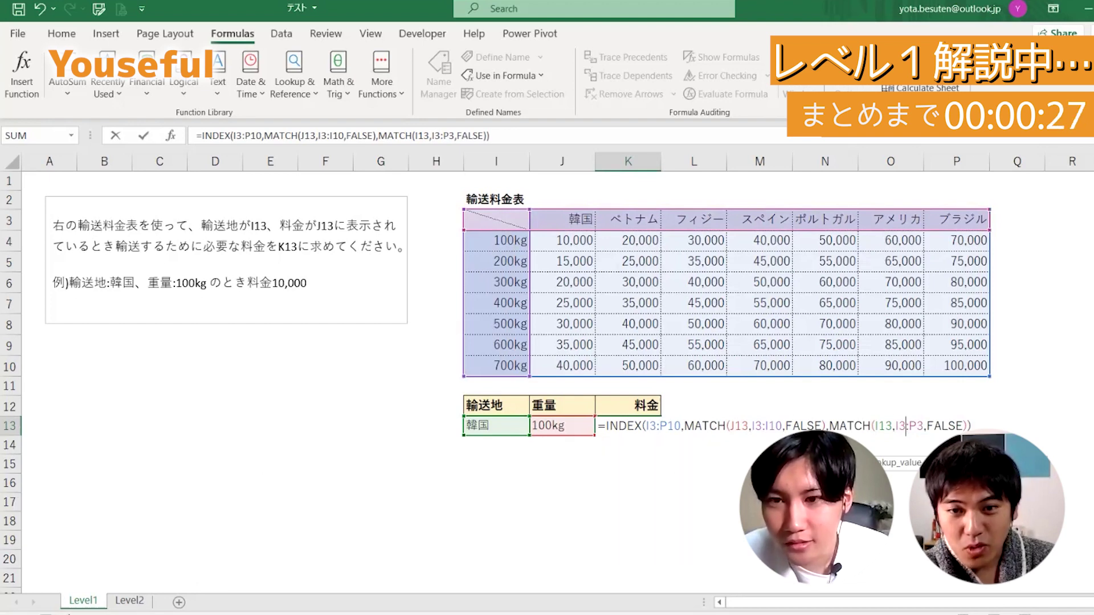
{"action": "key", "text": "Return"}
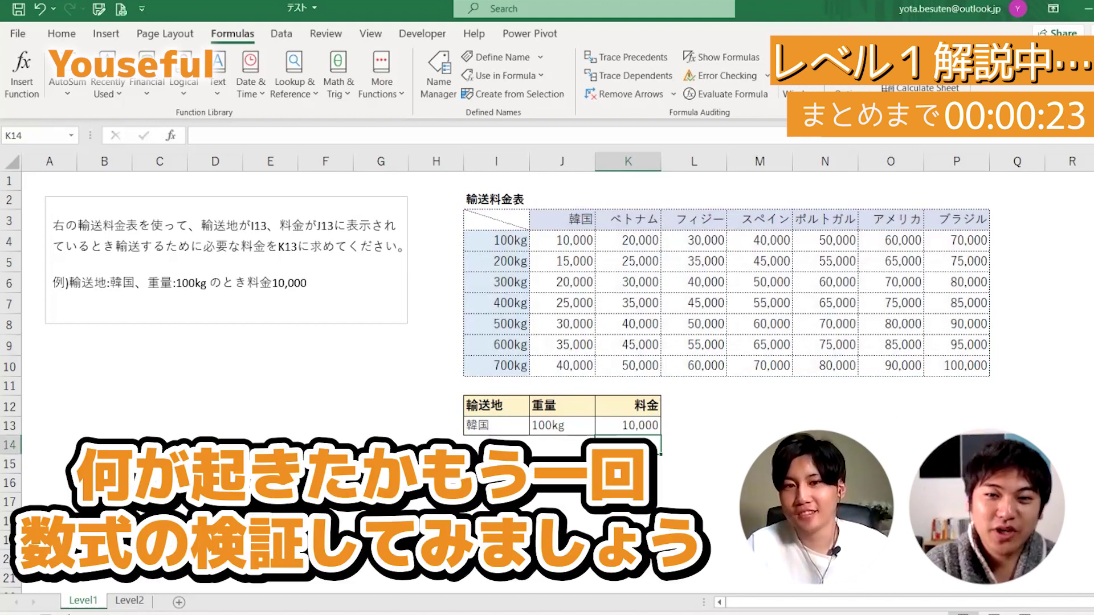
Re-evaluate K13: both MATCH parts return 2 and the fee resolves to 10,000; close the dialog.
{"action": "left_click", "coordinate": [628, 425]}
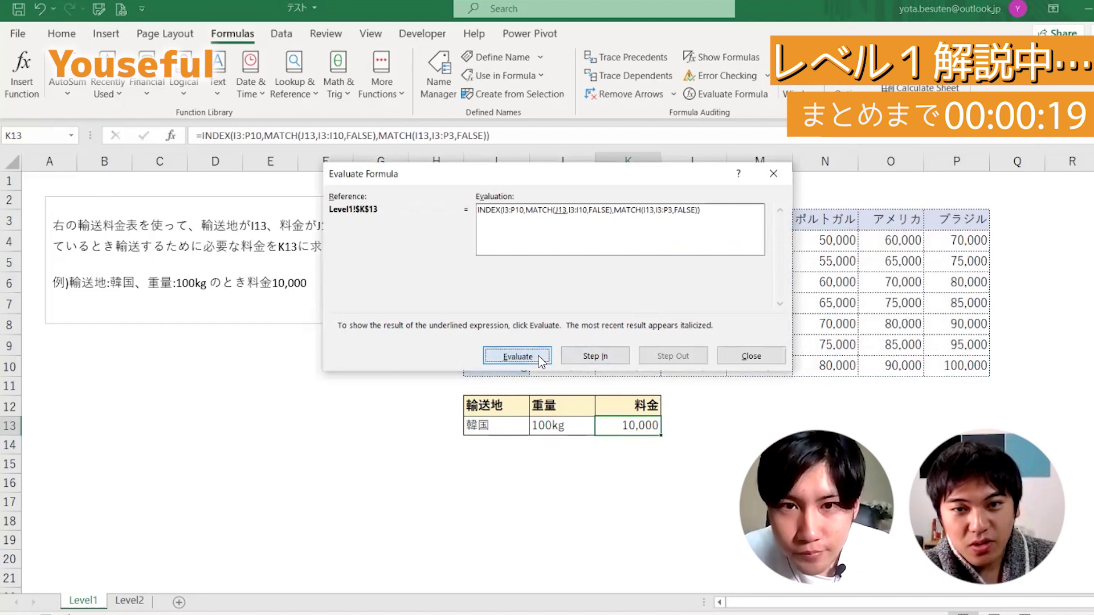
{"action": "left_click", "coordinate": [518, 356]}
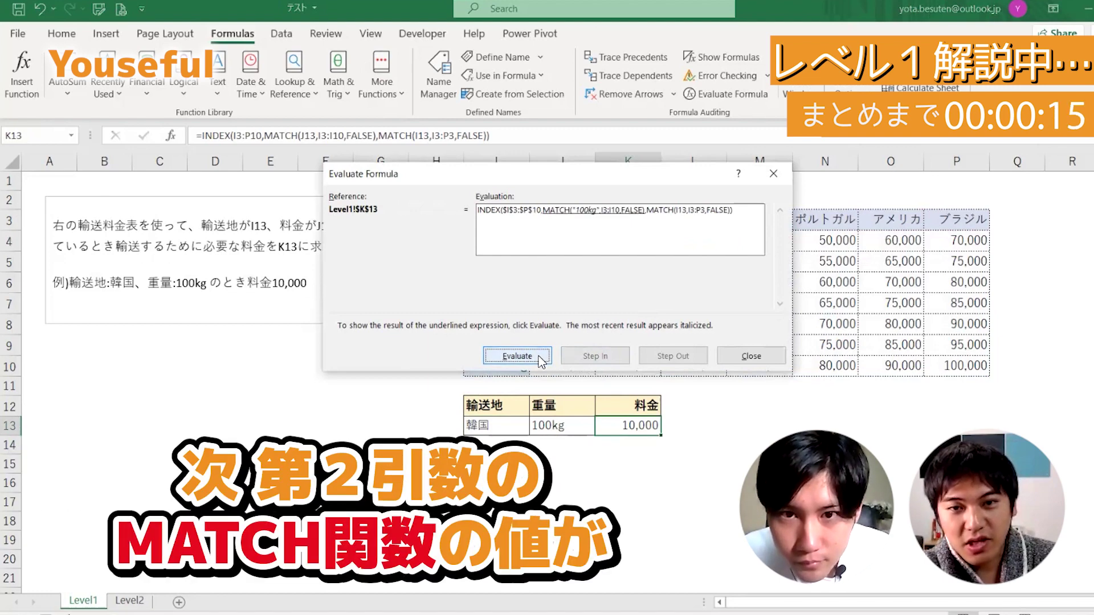
{"action": "left_click", "coordinate": [539, 357]}
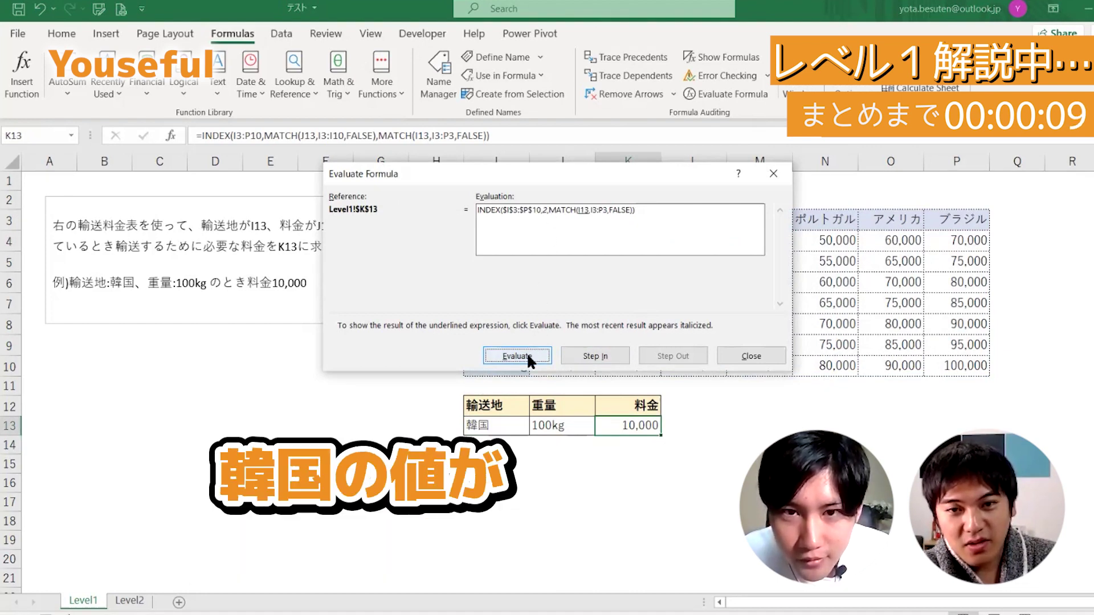
{"action": "left_click", "coordinate": [527, 356]}
{"action": "left_click", "coordinate": [527, 356]}
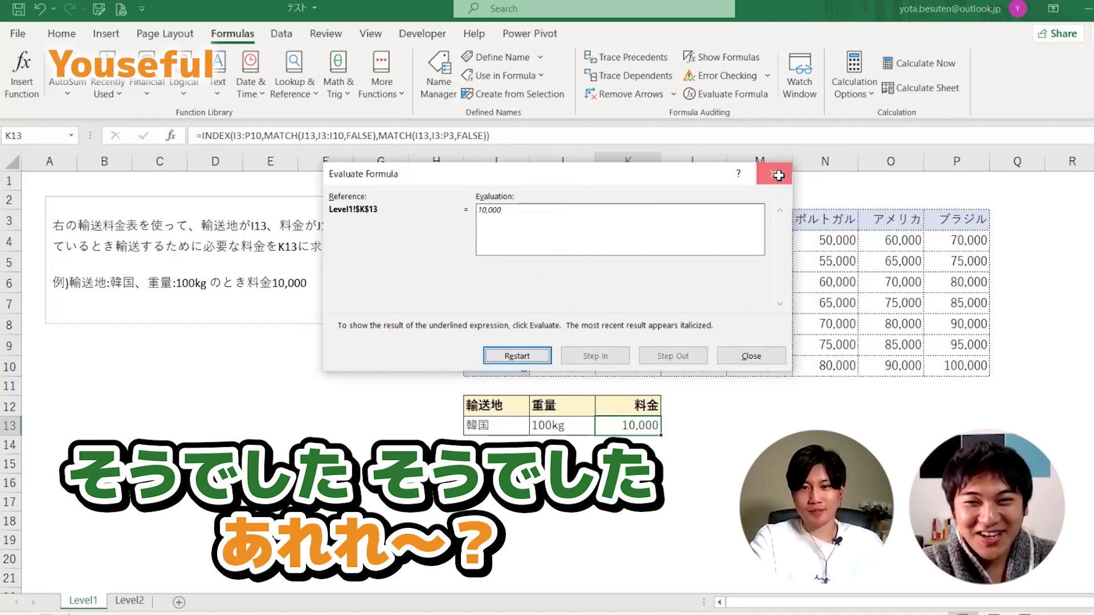
{"action": "left_click", "coordinate": [773, 174]}
Pick 200kg in the J13 weight dropdown and ポルトガル in the I13 destination dropdown, so K13 shows 55,000.
{"action": "left_click", "coordinate": [590, 428]}
{"action": "left_click", "coordinate": [601, 427]}
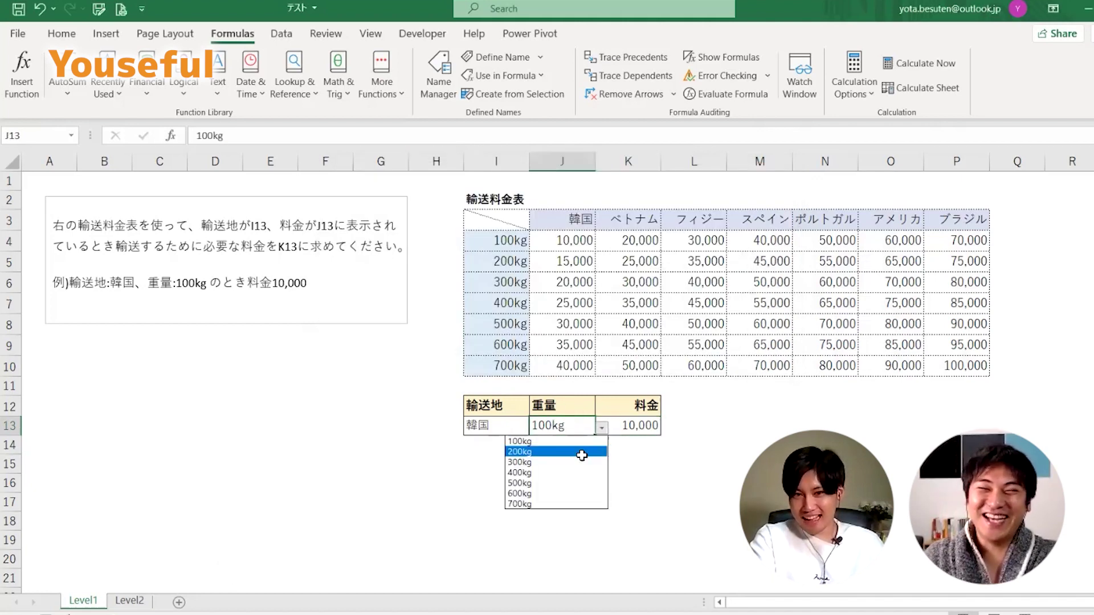
{"action": "left_click", "coordinate": [519, 473]}
{"action": "left_click", "coordinate": [528, 432]}
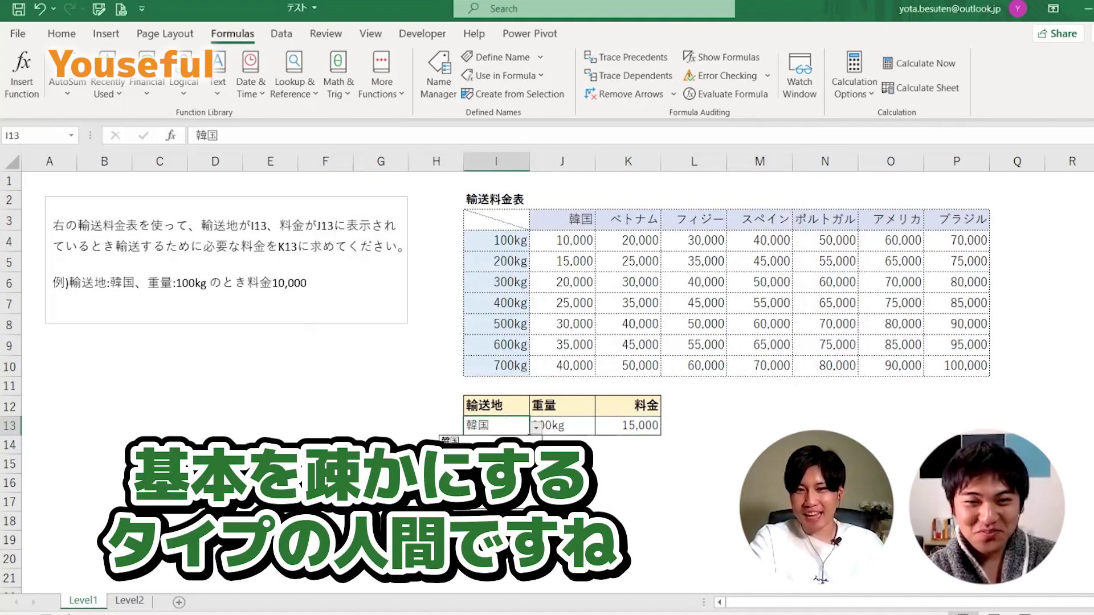
{"action": "left_click", "coordinate": [484, 486]}
{"action": "left_click", "coordinate": [593, 464]}
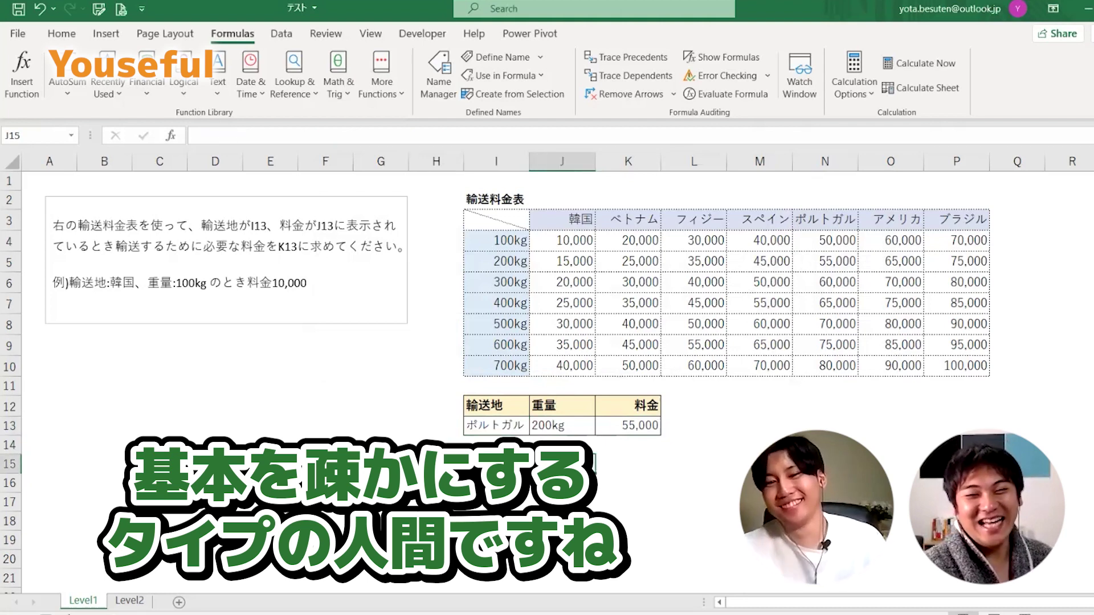